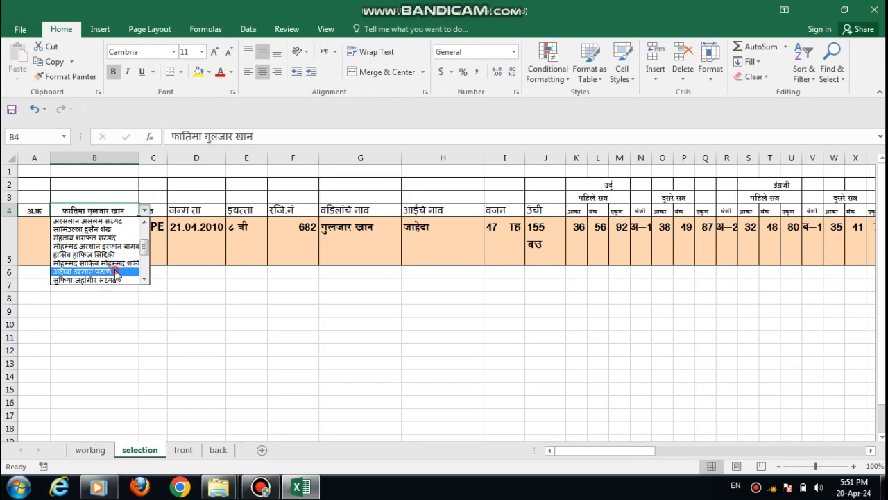
Step: Choose a different student from the name list in cell B4 and review that student's progress card on the front and back sheets
{"action": "left_click", "coordinate": [114, 272]}
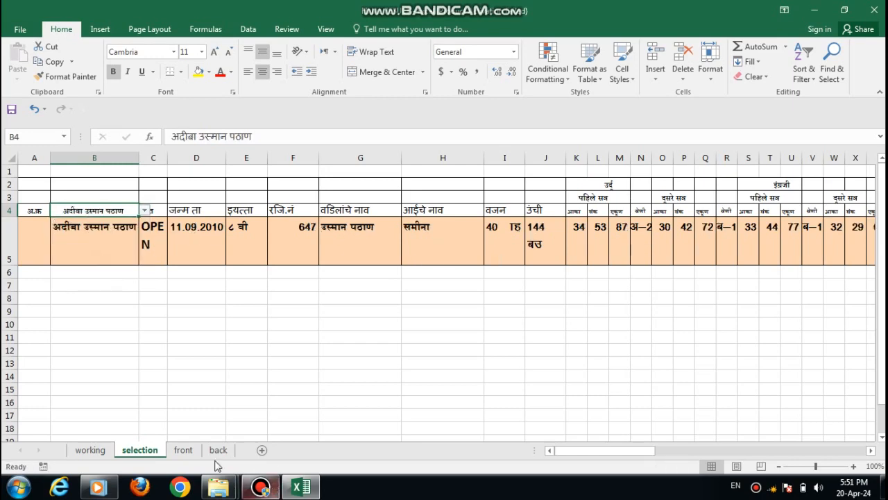
{"action": "left_click", "coordinate": [192, 455]}
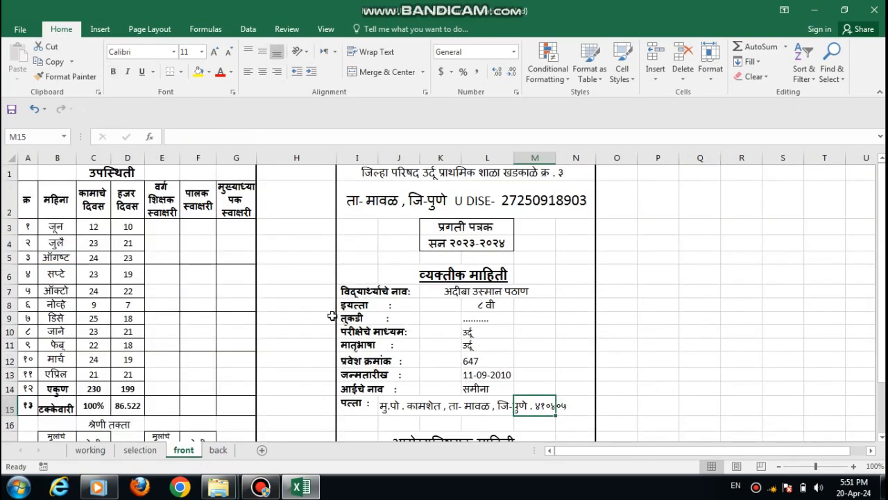
{"action": "mouse_move", "coordinate": [883, 212]}
{"action": "left_mouse_down"}
{"action": "mouse_move", "coordinate": [882, 247]}
{"action": "mouse_move", "coordinate": [883, 207]}
{"action": "left_mouse_up"}
{"action": "left_click", "coordinate": [219, 454]}
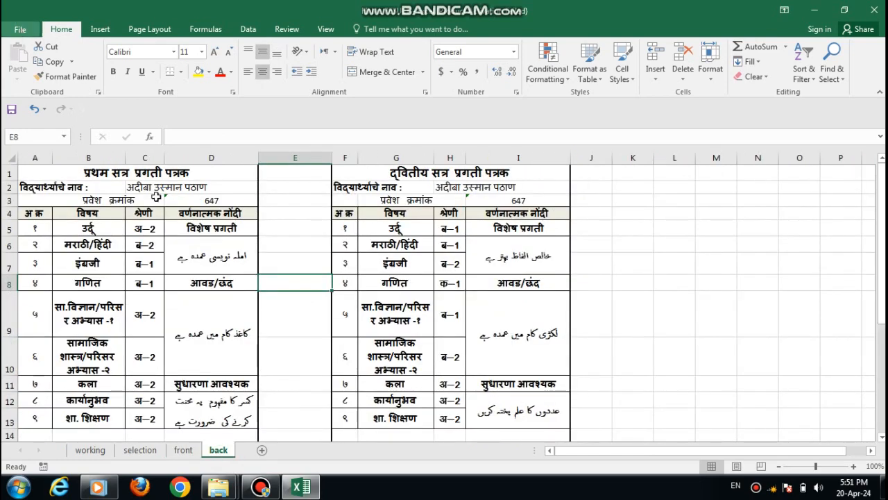
{"action": "left_click_drag", "start_coordinate": [881, 240], "coordinate": [882, 167]}
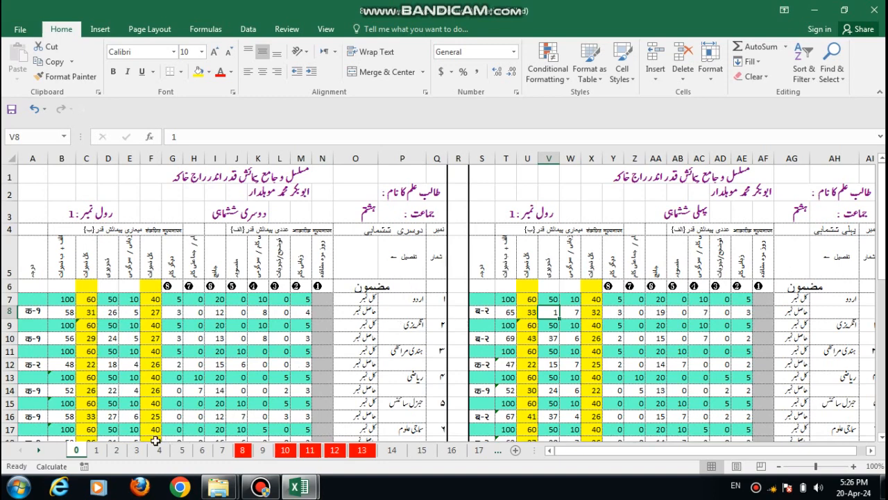
Step: Open the FINAL SHEET in the 8th Nond wahi workbook and examine both class mark tables, from row 1 and from row 52
{"action": "left_click", "coordinate": [38, 451]}
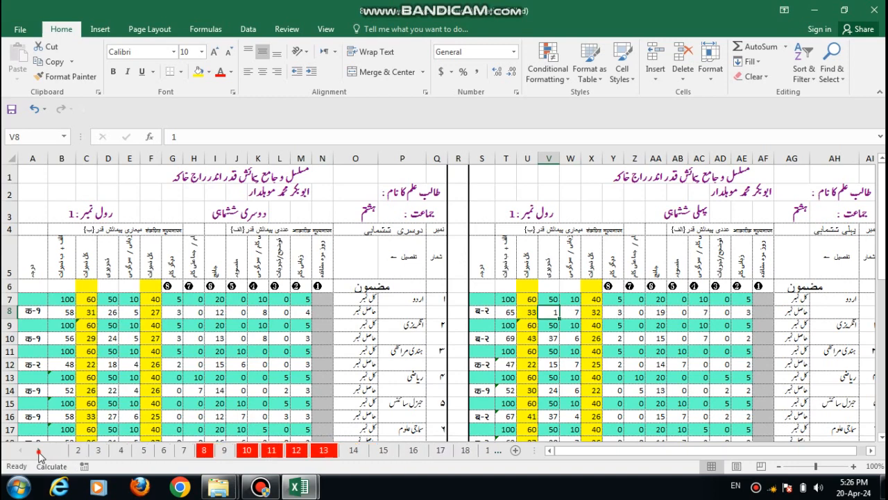
{"action": "left_click", "coordinate": [38, 450]}
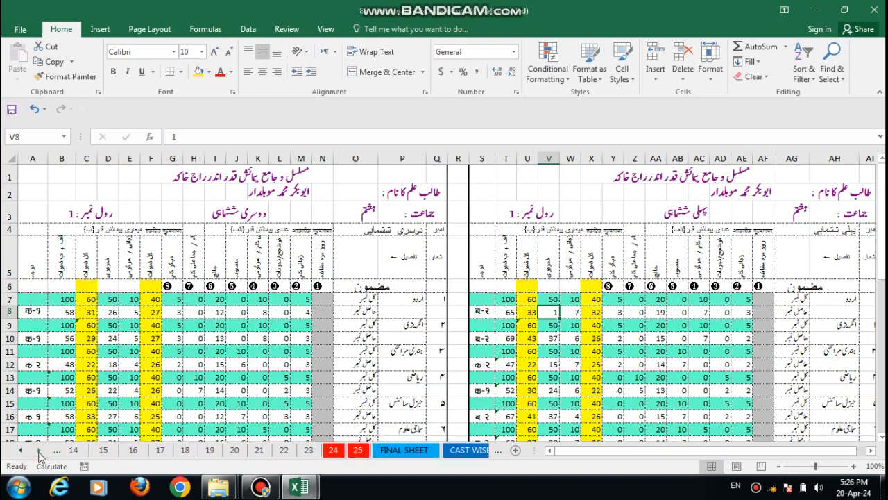
{"action": "left_click", "coordinate": [39, 450]}
{"action": "left_click", "coordinate": [38, 451]}
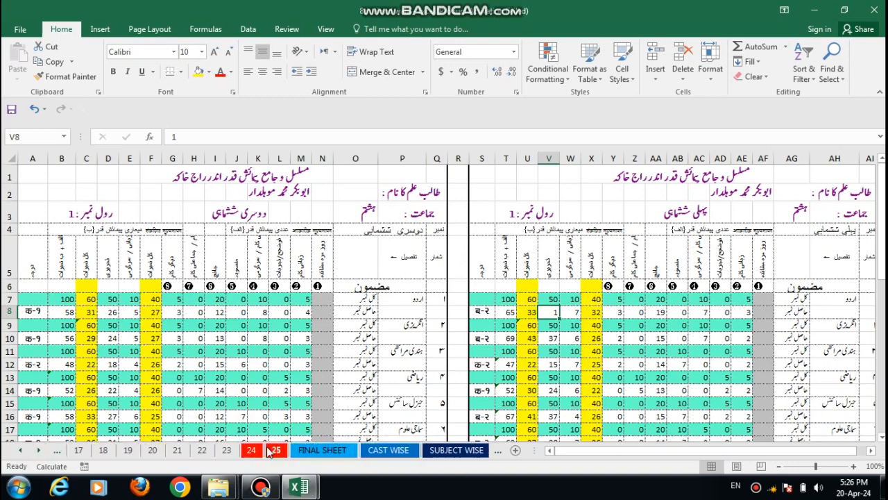
{"action": "left_click", "coordinate": [325, 451]}
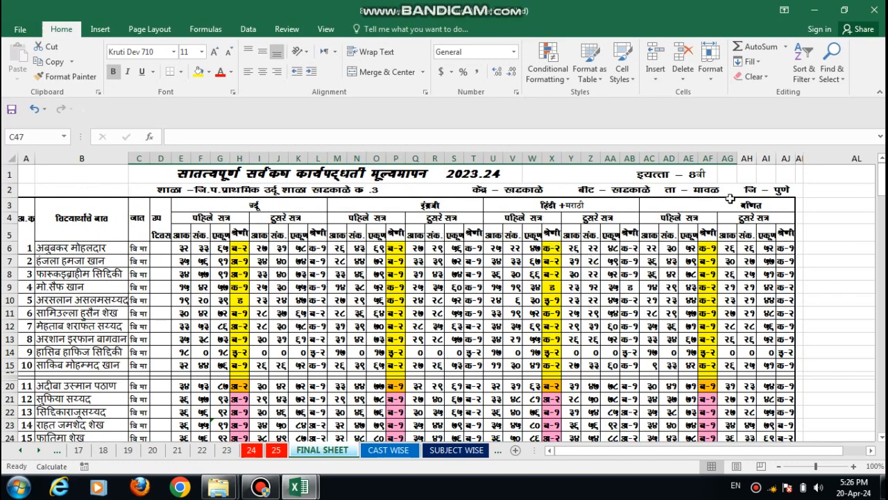
{"action": "left_click_drag", "start_coordinate": [881, 204], "coordinate": [881, 236]}
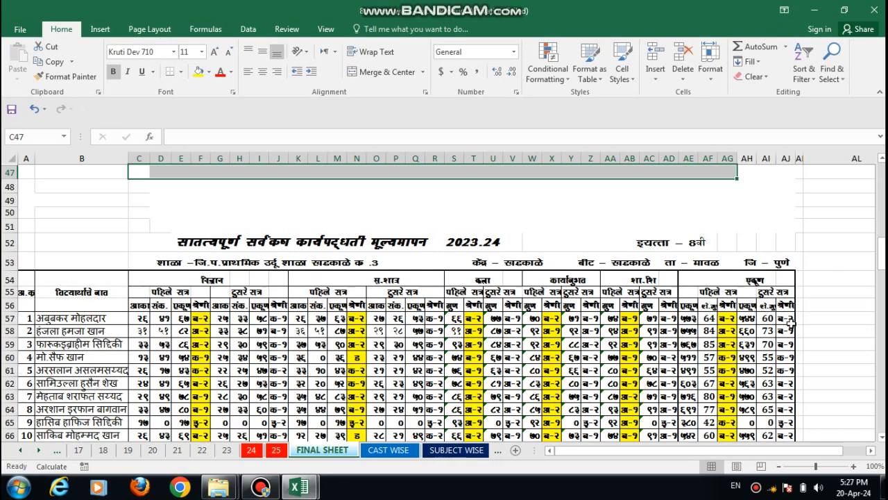
{"action": "left_click_drag", "start_coordinate": [884, 261], "coordinate": [880, 179]}
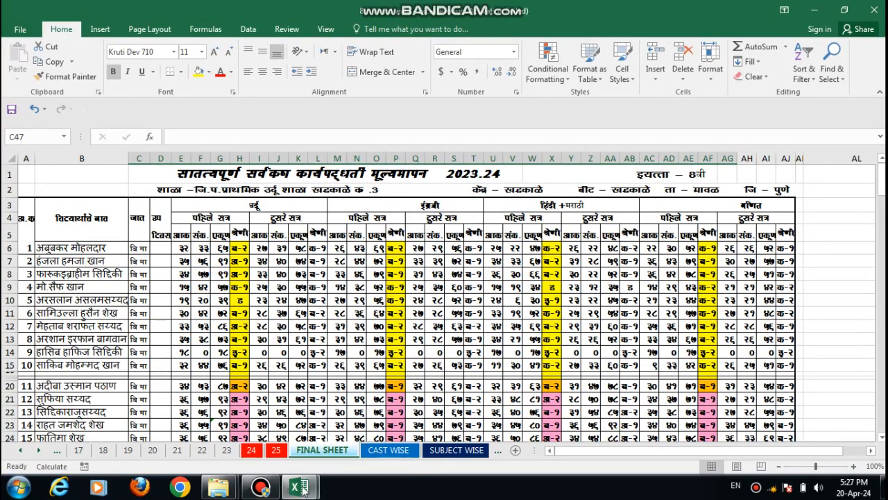
Step: Switch to the FINAL RESULT workbook and locate K7, the first student's first Urdu mark cell, on the working sheet
{"action": "mouse_move", "coordinate": [303, 489]}
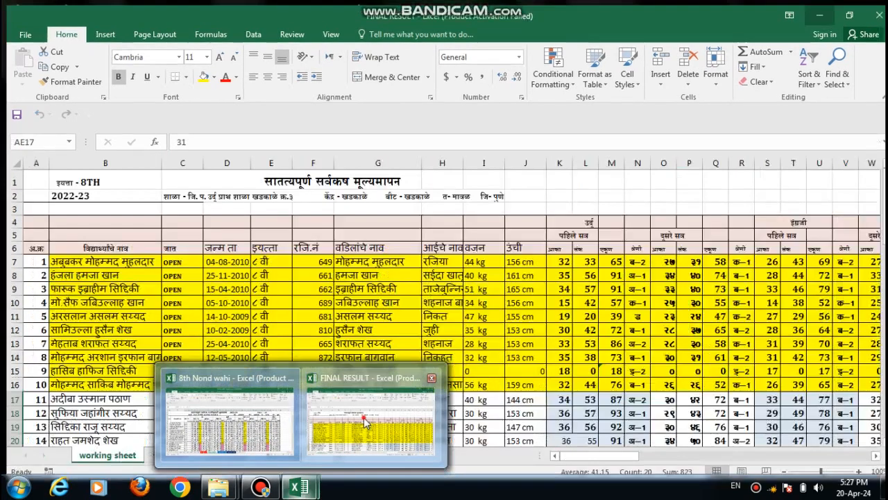
{"action": "left_click", "coordinate": [365, 421]}
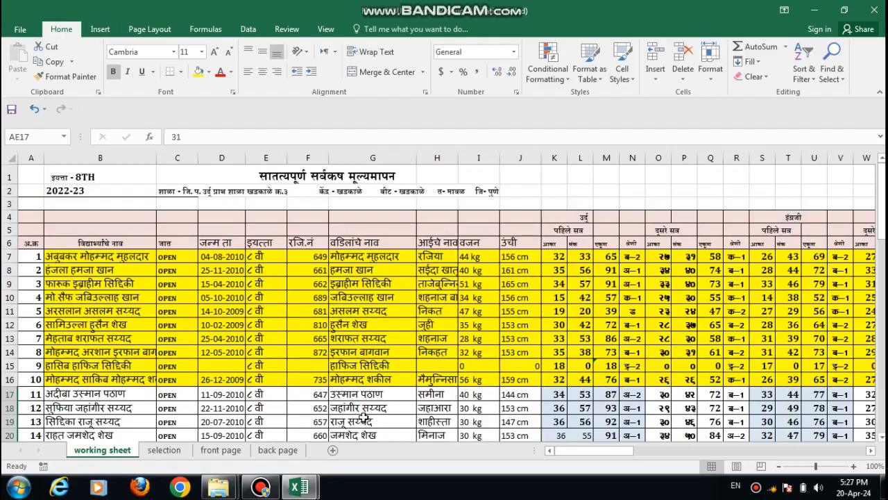
{"action": "left_click", "coordinate": [554, 255]}
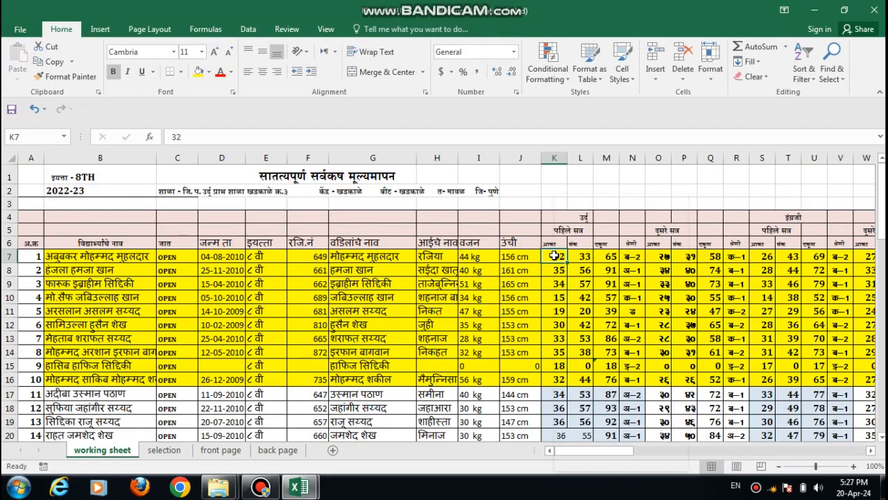
{"action": "right_click", "coordinate": [554, 255]}
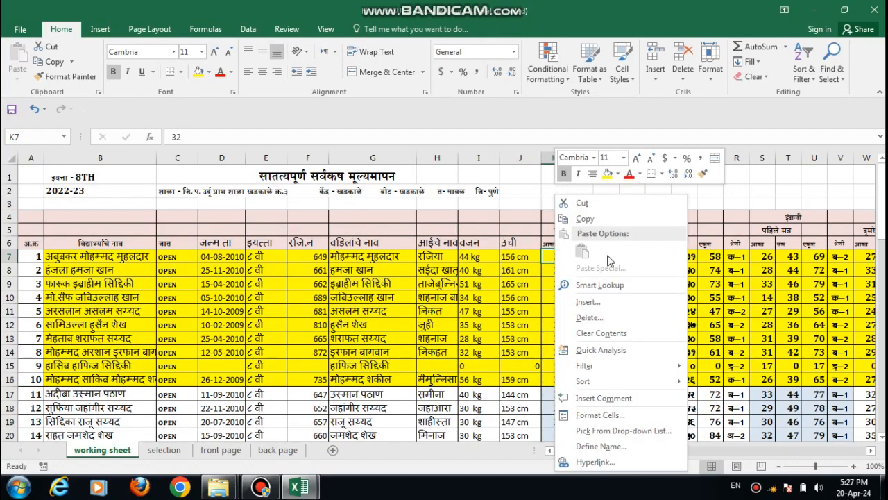
{"action": "left_click", "coordinate": [545, 255]}
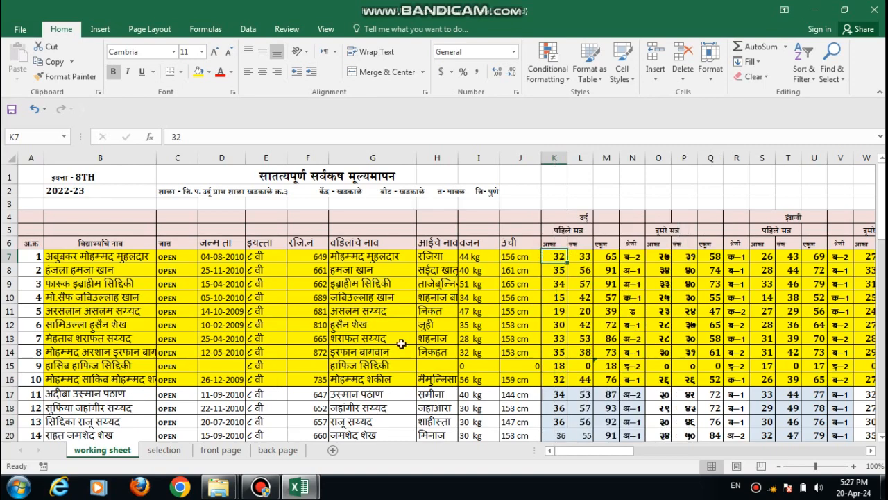
Step: Copy all students' marks and grades, from E6 through column AJ, in the upper table of the 8th Nond wahi workbook's FINAL SHEET
{"action": "mouse_move", "coordinate": [298, 489]}
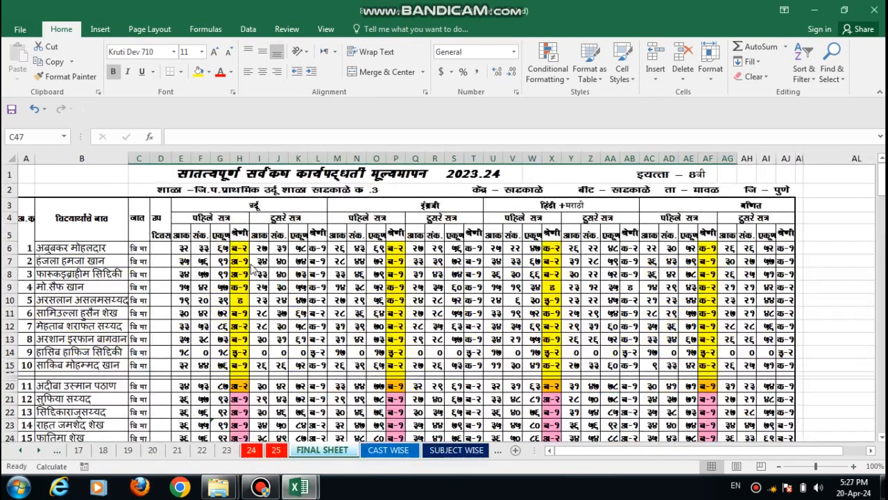
{"action": "left_click_drag", "start_coordinate": [180, 245], "coordinate": [789, 307]}
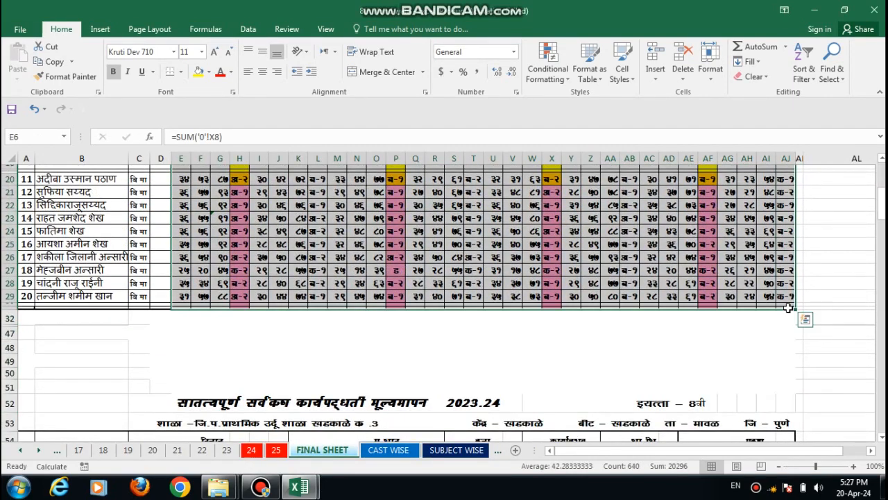
{"action": "key", "text": "ctrl+c"}
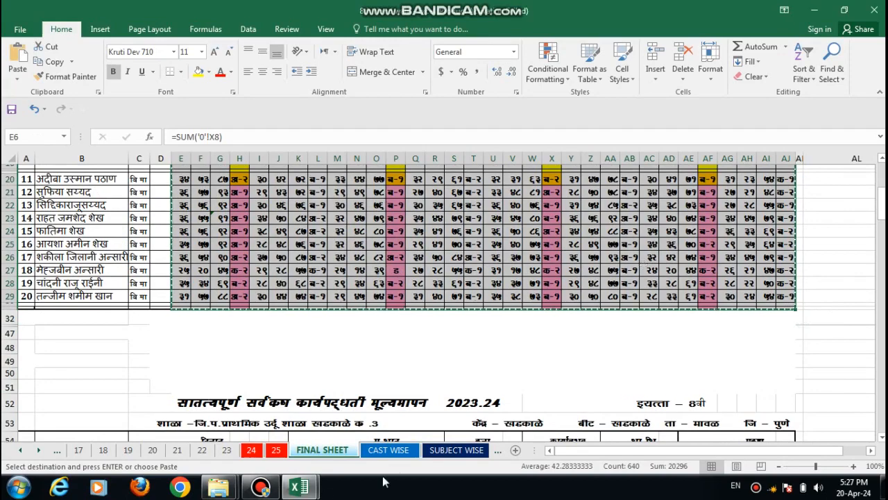
Step: Try to paste the copied marks as values at cell K7 on the working sheet of the FINAL RESULT workbook
{"action": "mouse_move", "coordinate": [308, 490]}
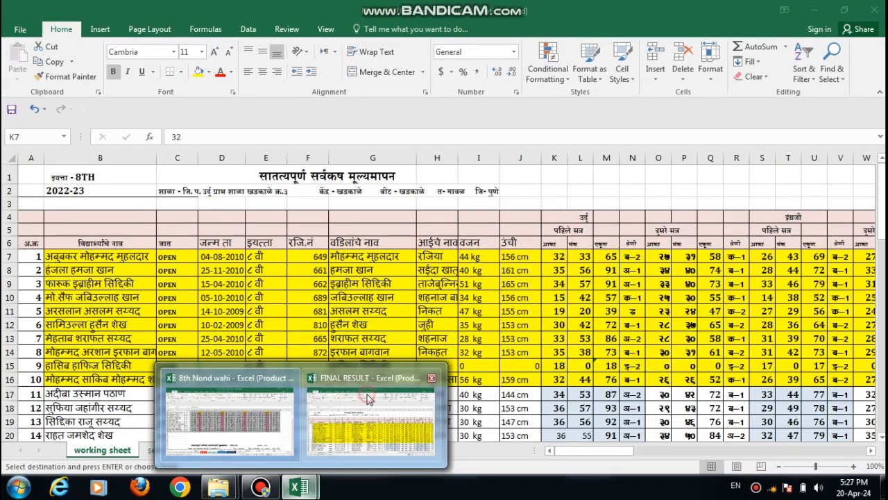
{"action": "left_click", "coordinate": [368, 398]}
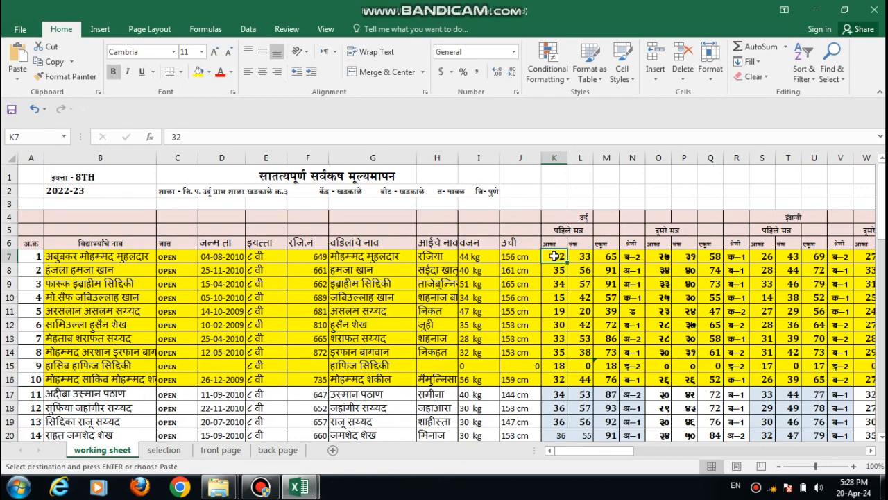
{"action": "right_click", "coordinate": [554, 256]}
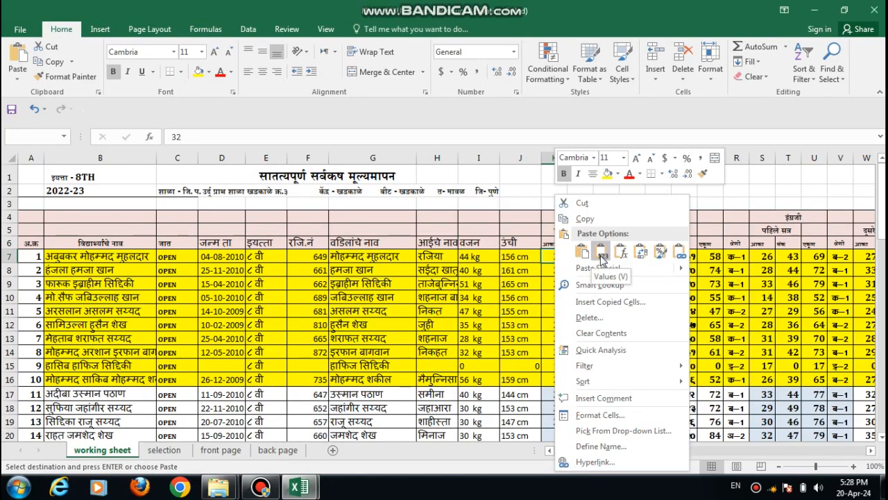
{"action": "left_click", "coordinate": [601, 255]}
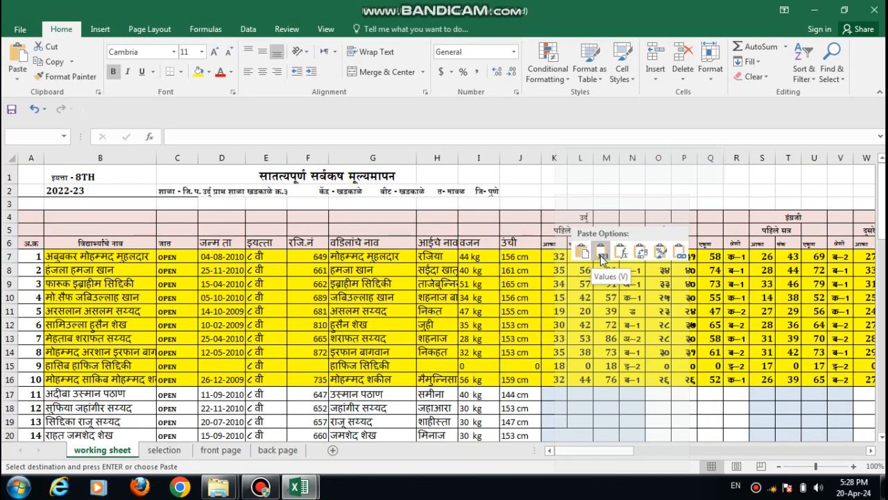
{"action": "right_click", "coordinate": [556, 193]}
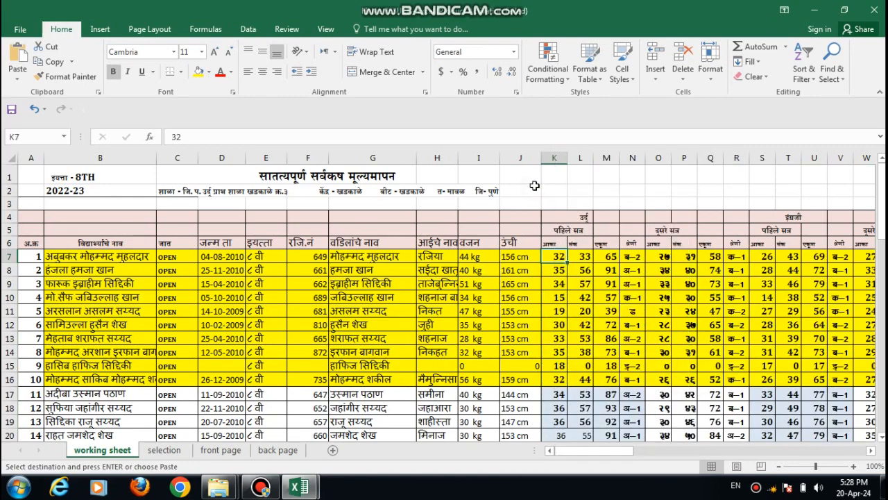
{"action": "left_click", "coordinate": [532, 187]}
Step: Examine the first student's personal details in row 7 of the working sheet, from name in B7 to height in J7
{"action": "left_click_drag", "start_coordinate": [603, 457], "coordinate": [711, 455]}
{"action": "left_click", "coordinate": [560, 451]}
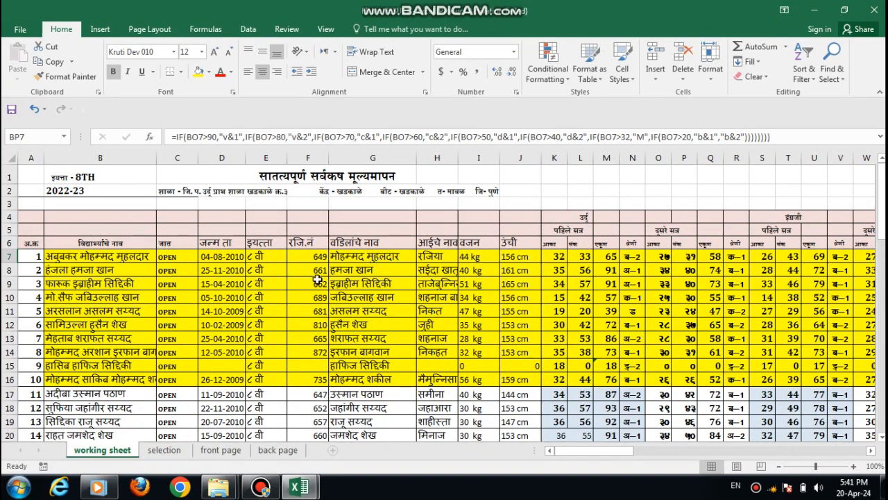
{"action": "left_click", "coordinate": [120, 257]}
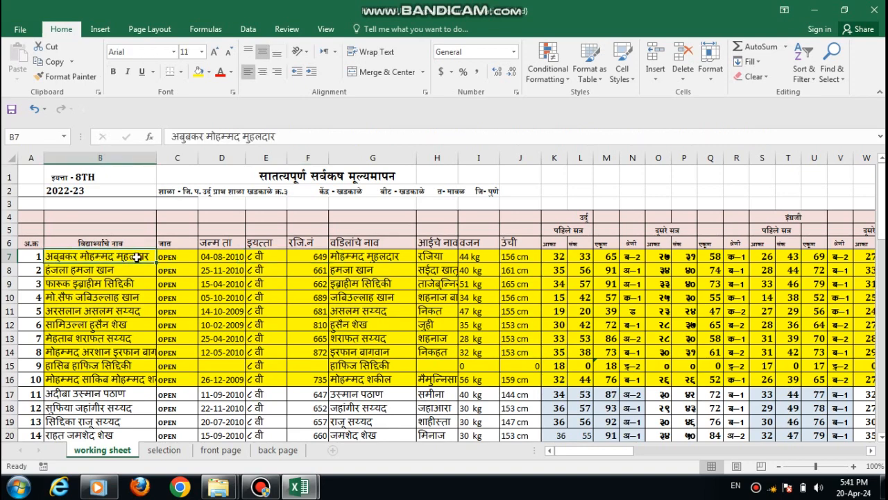
{"action": "left_click", "coordinate": [359, 257]}
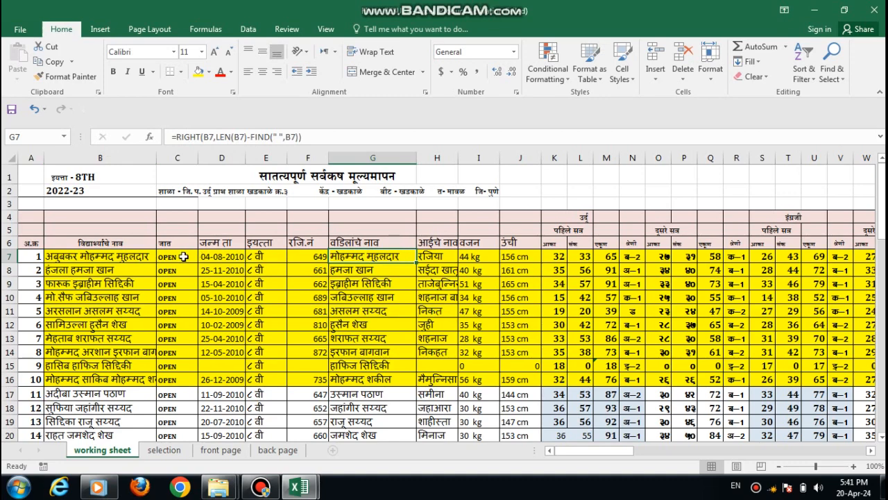
{"action": "left_click", "coordinate": [211, 256]}
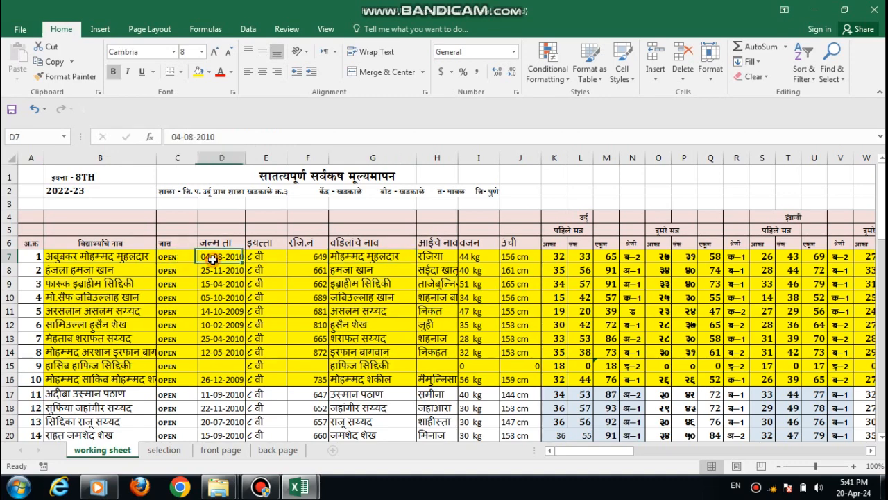
{"action": "left_click", "coordinate": [256, 256]}
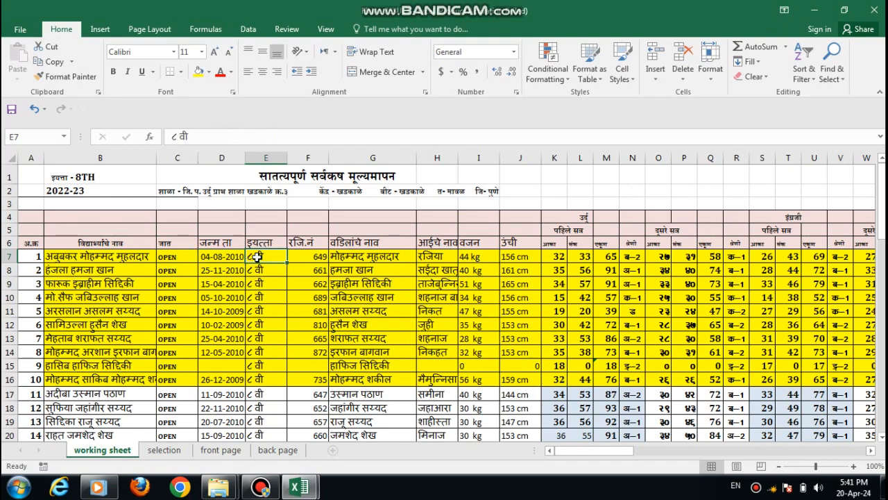
{"action": "left_click", "coordinate": [312, 259]}
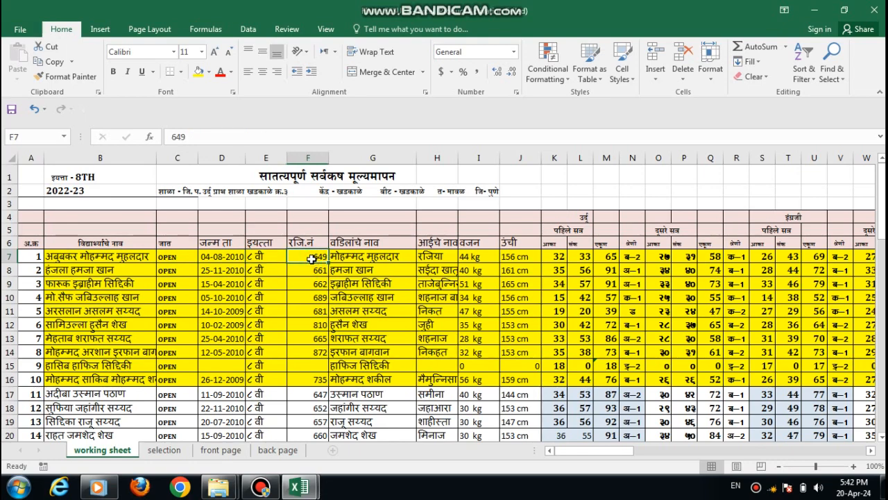
{"action": "left_click", "coordinate": [372, 256]}
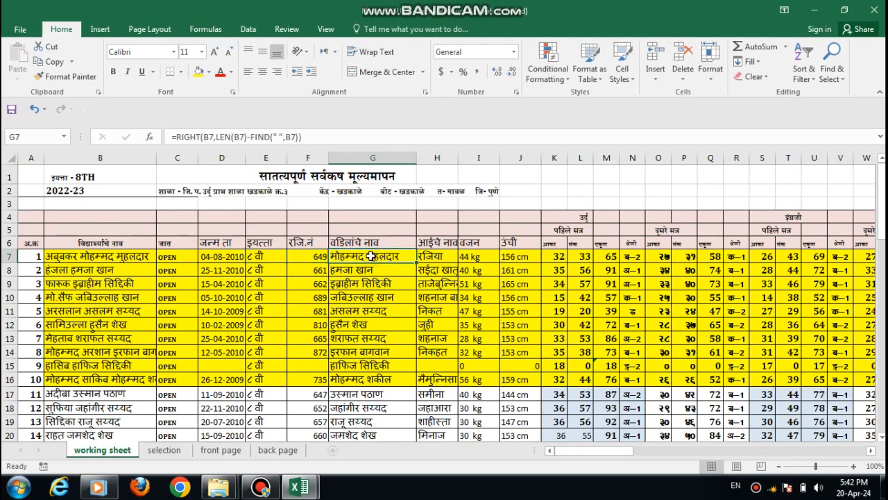
{"action": "left_click", "coordinate": [435, 256]}
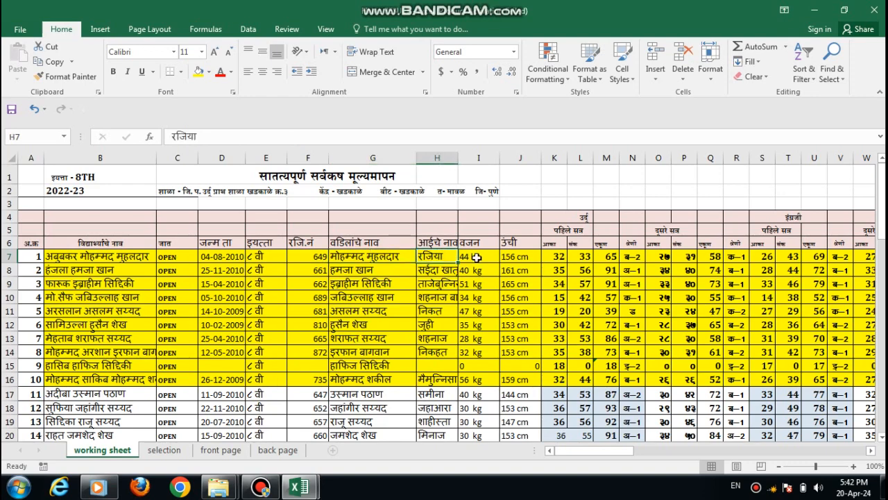
{"action": "left_click", "coordinate": [477, 256]}
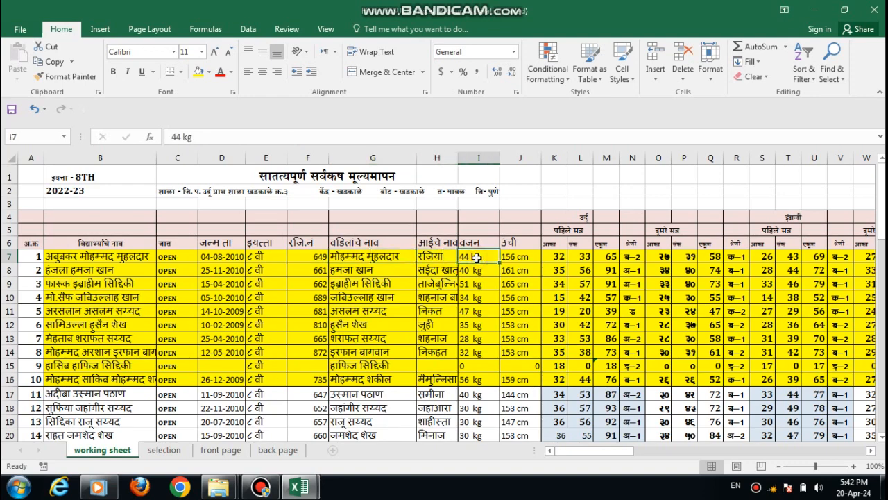
{"action": "left_click", "coordinate": [514, 256]}
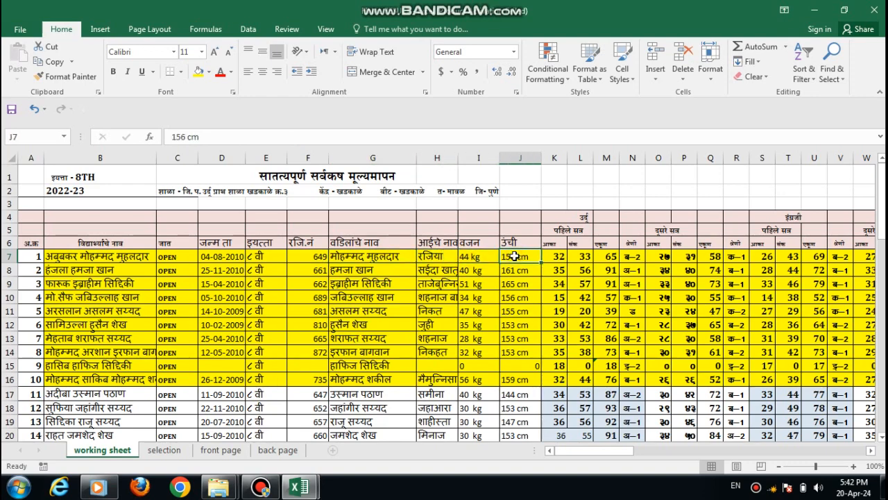
Step: Inspect the first student's first-term Urdu marks in K7 and L7, and the total and grade formulas in M7 and N7
{"action": "left_click", "coordinate": [557, 256]}
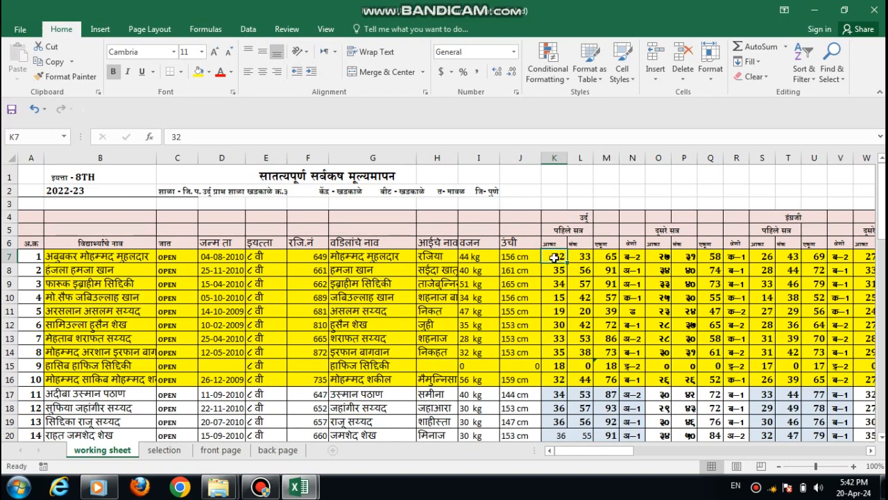
{"action": "left_click", "coordinate": [585, 255]}
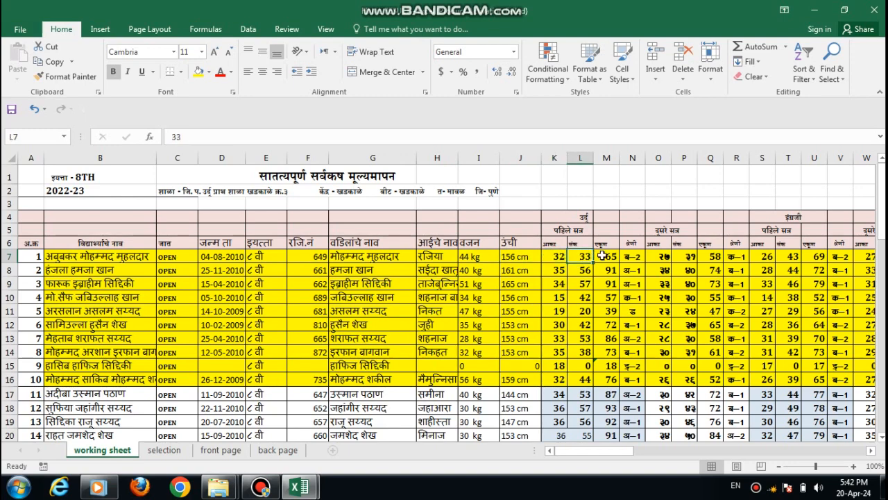
{"action": "left_click", "coordinate": [603, 255]}
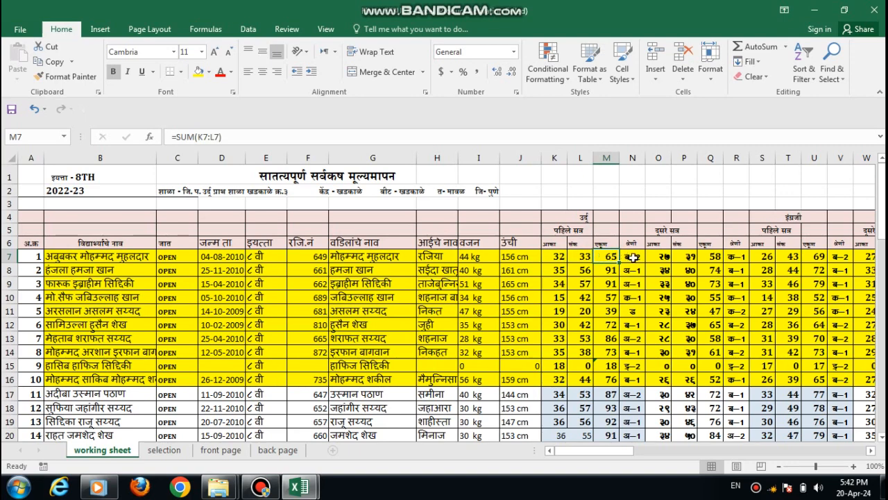
{"action": "left_click", "coordinate": [633, 257]}
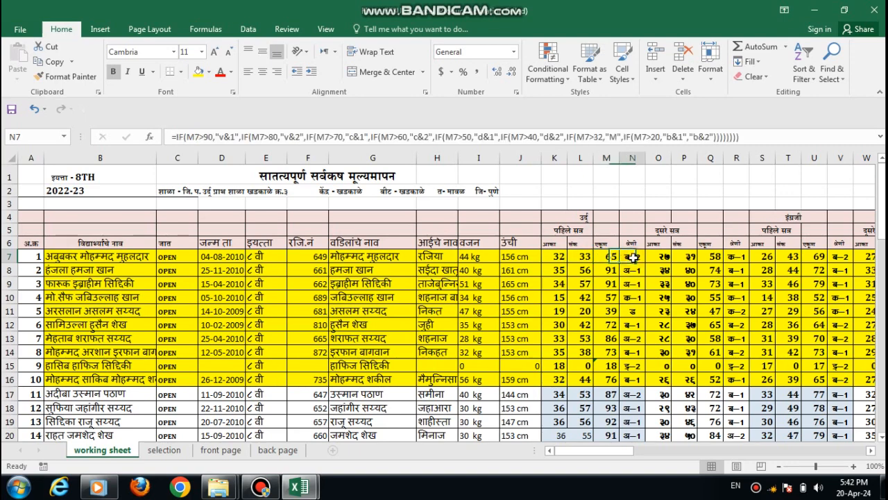
{"action": "left_click", "coordinate": [560, 256]}
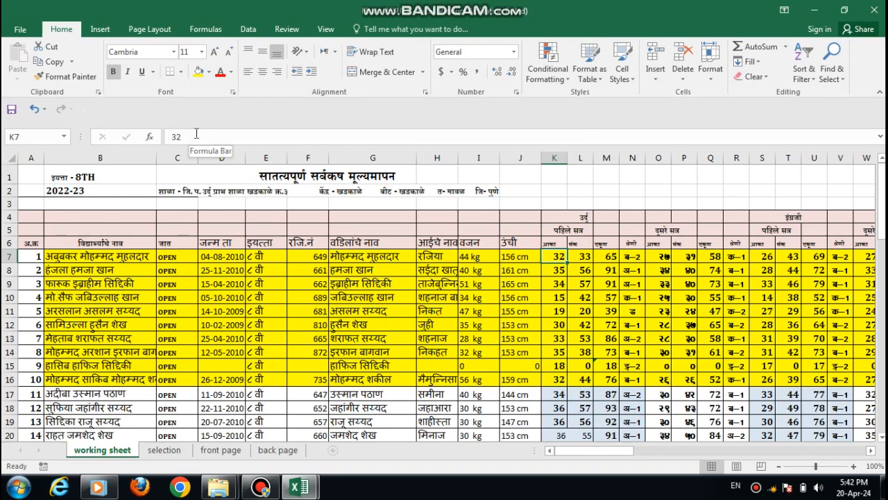
{"action": "left_click", "coordinate": [583, 258]}
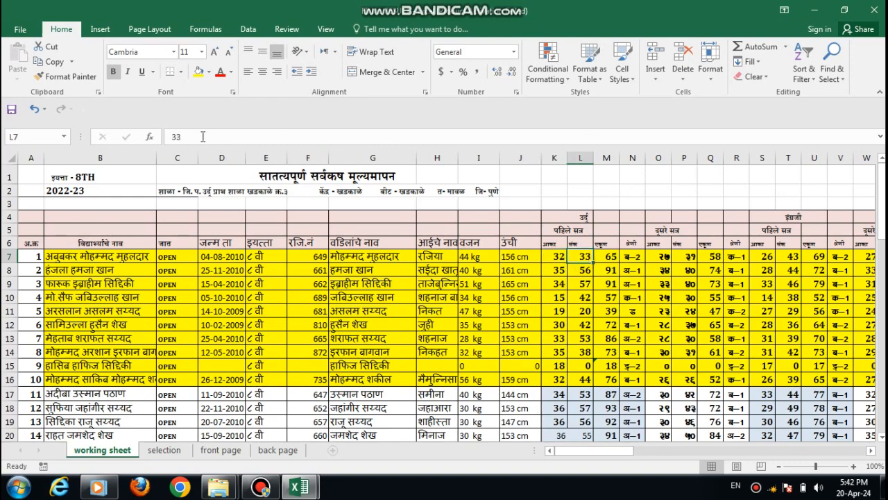
{"action": "left_click", "coordinate": [607, 256]}
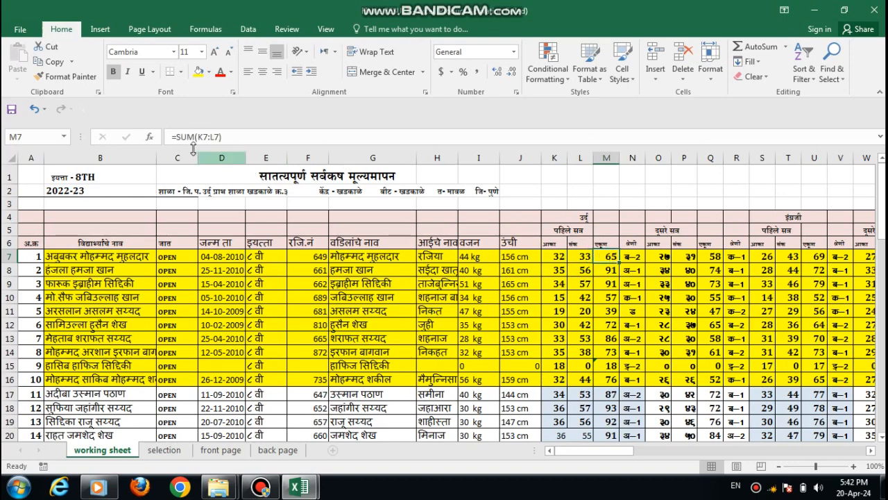
{"action": "left_click", "coordinate": [626, 257]}
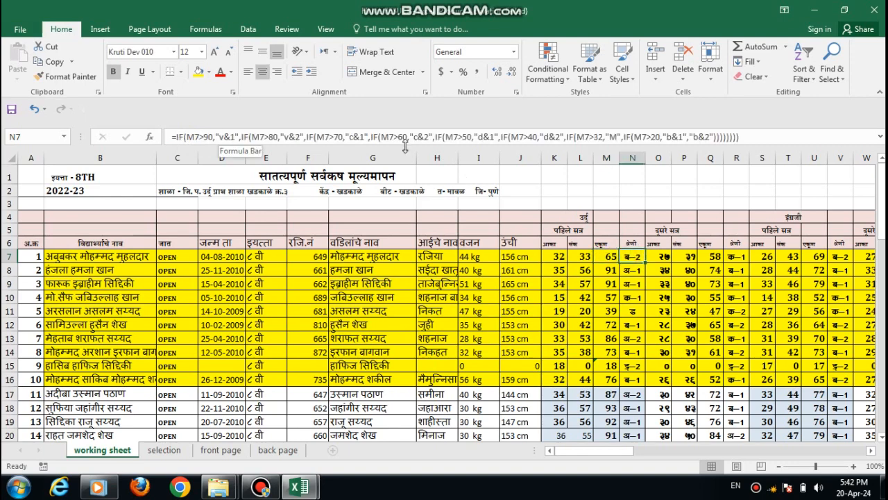
{"action": "left_click", "coordinate": [580, 258]}
{"action": "left_click", "coordinate": [548, 254]}
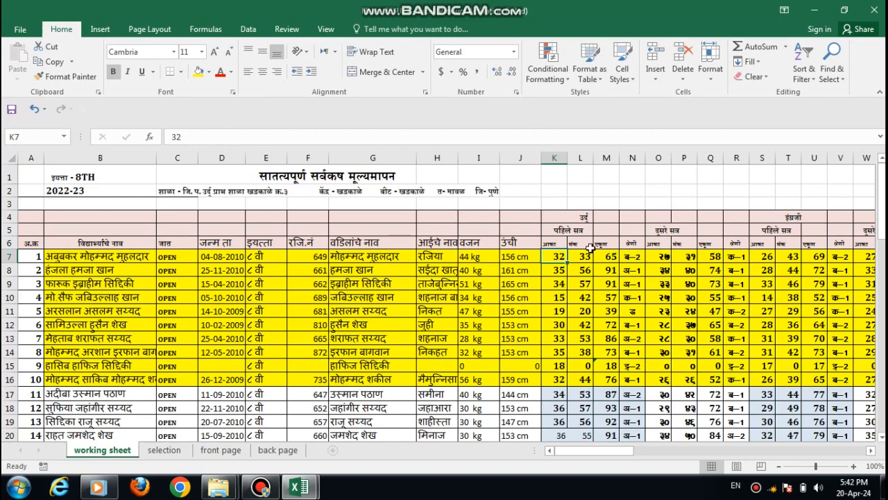
{"action": "left_click", "coordinate": [633, 257]}
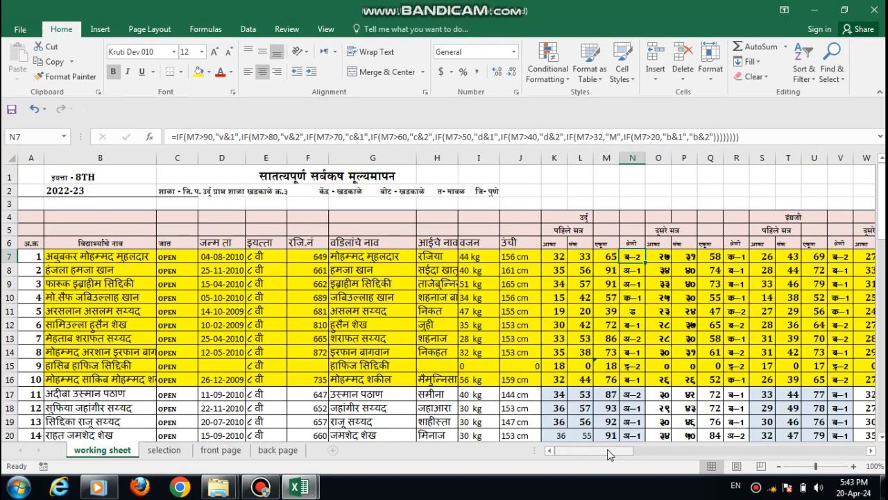
Step: Inspect the first student's second-term Urdu cells, O7 to R7, and second-term physical education mark and grade, BQ7 and BR7
{"action": "left_click", "coordinate": [660, 257]}
{"action": "left_click", "coordinate": [680, 256]}
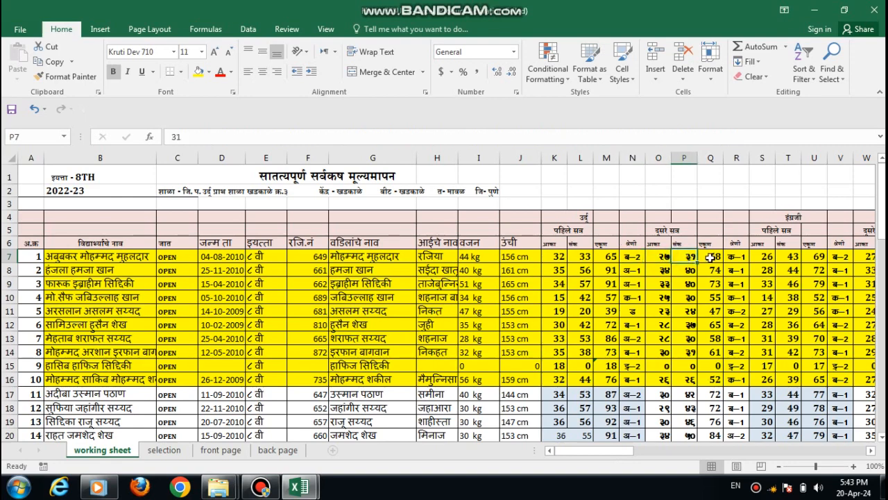
{"action": "left_click", "coordinate": [709, 257]}
{"action": "left_click", "coordinate": [740, 257]}
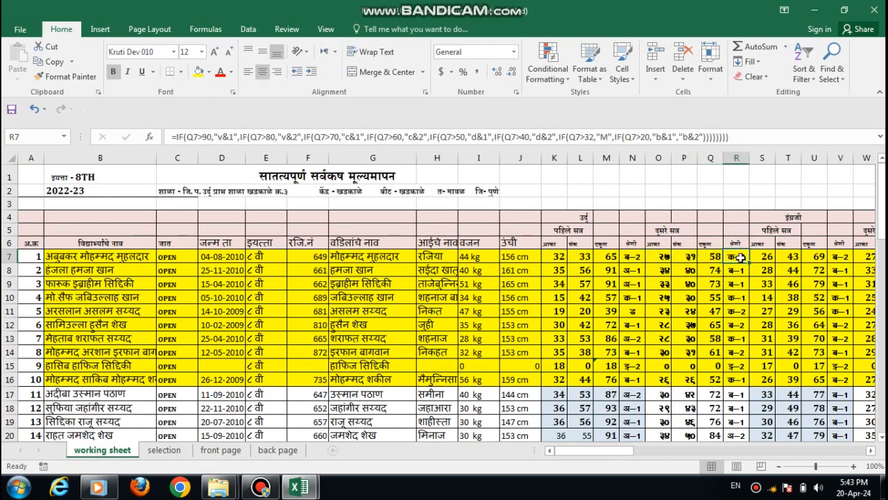
{"action": "left_click_drag", "start_coordinate": [621, 451], "coordinate": [779, 451]}
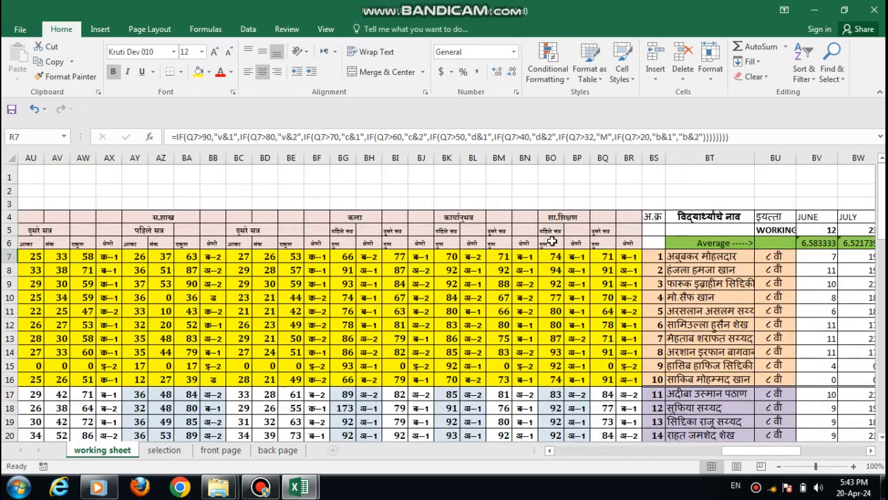
{"action": "left_click", "coordinate": [608, 259]}
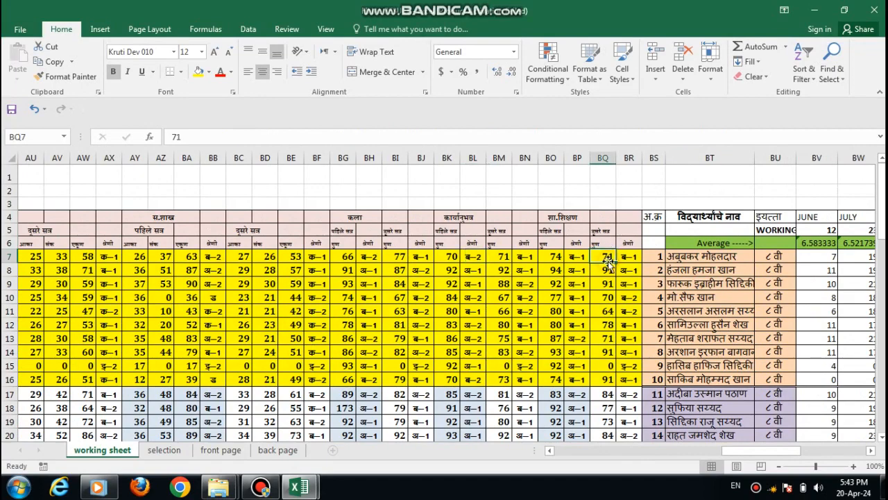
{"action": "left_click", "coordinate": [635, 261]}
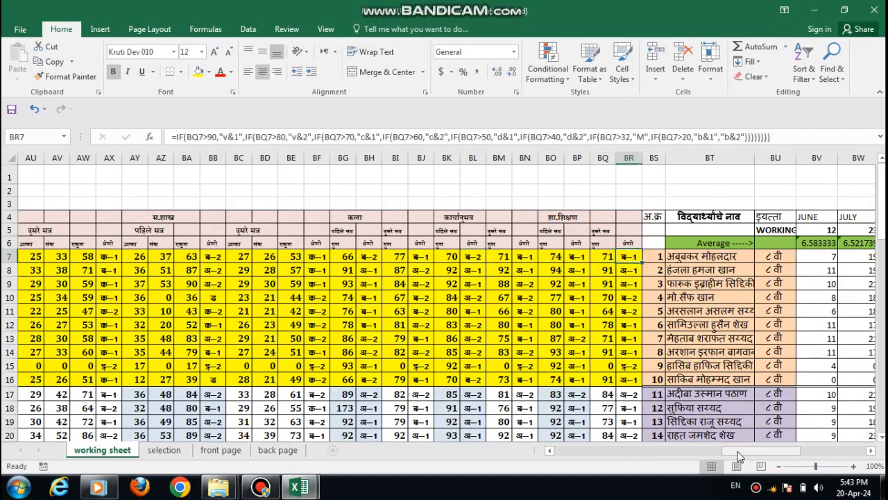
Step: Examine June's working days in BV5 and the first student's monthly attendance, total and percentage from BV7 through CH7
{"action": "left_click_drag", "start_coordinate": [739, 456], "coordinate": [807, 456]}
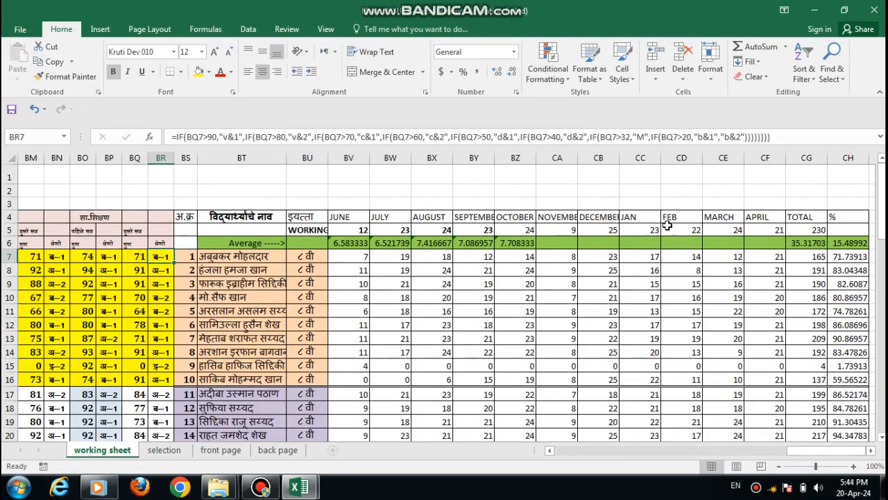
{"action": "left_click", "coordinate": [360, 228]}
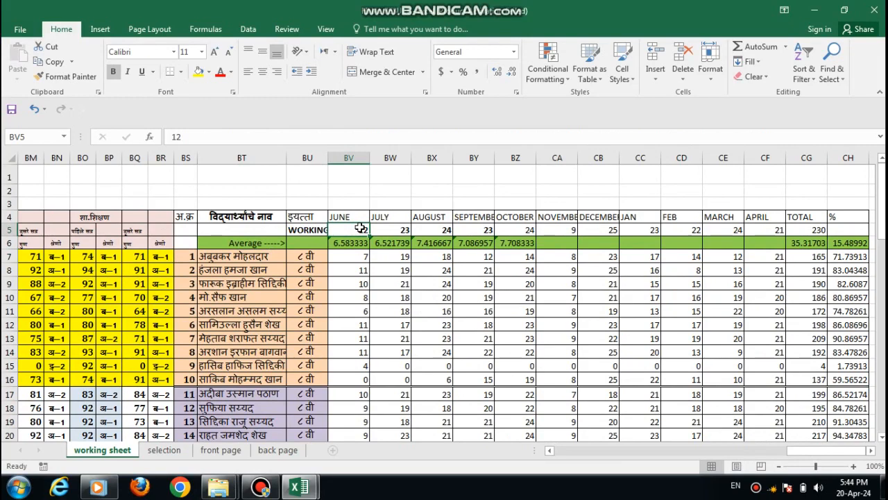
{"action": "left_click", "coordinate": [362, 255]}
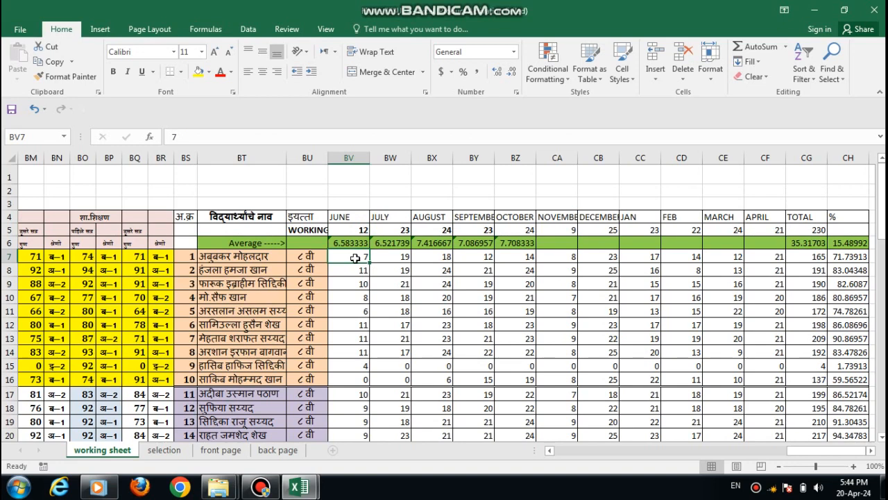
{"action": "key", "text": "Right"}
{"action": "key", "text": "Right"}
{"action": "key", "text": "Right"}
{"action": "key", "text": "Right"}
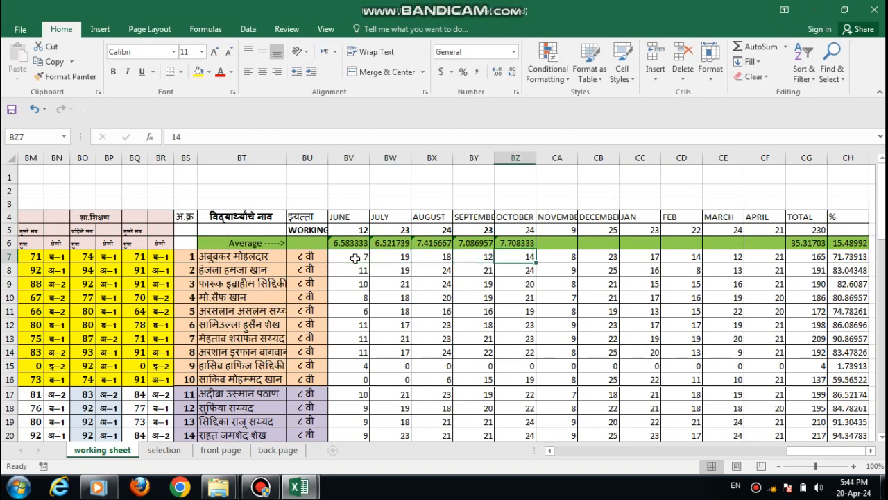
{"action": "key", "text": "Right"}
{"action": "key", "text": "Right"}
{"action": "key", "text": "Right"}
{"action": "key", "text": "Right"}
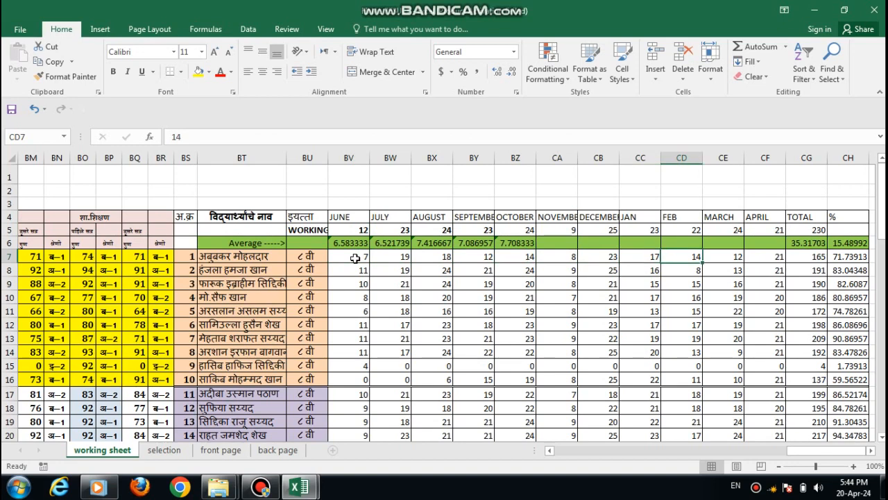
{"action": "key", "text": "Right"}
{"action": "key", "text": "Right"}
{"action": "key", "text": "Right"}
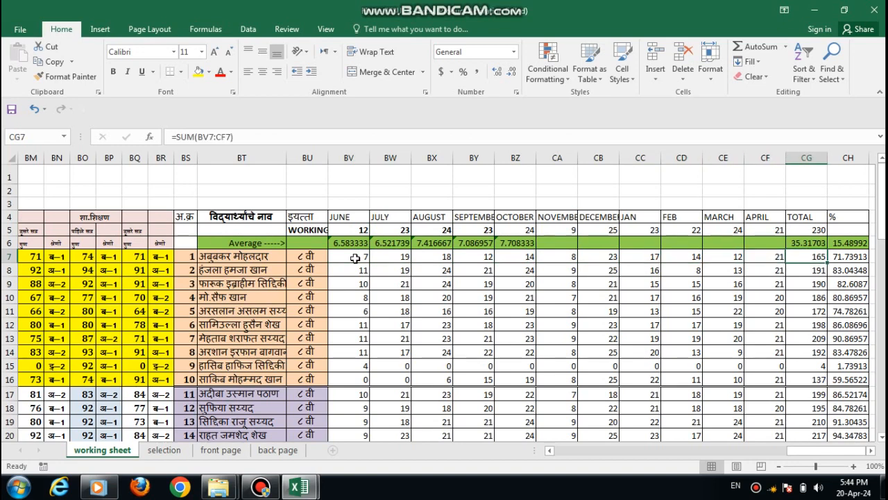
{"action": "key", "text": "Right"}
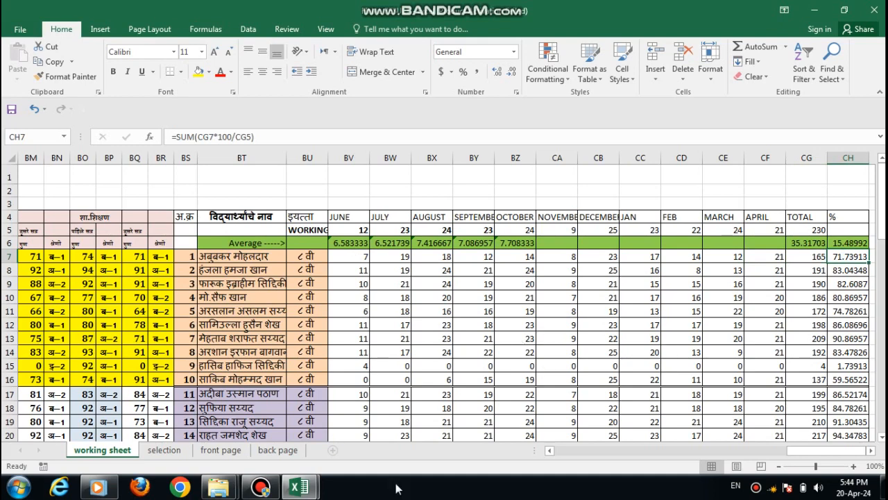
Step: Choose the seventh student from the name list in B4 of the selection sheet and check the progress card's front page
{"action": "left_click", "coordinate": [172, 451]}
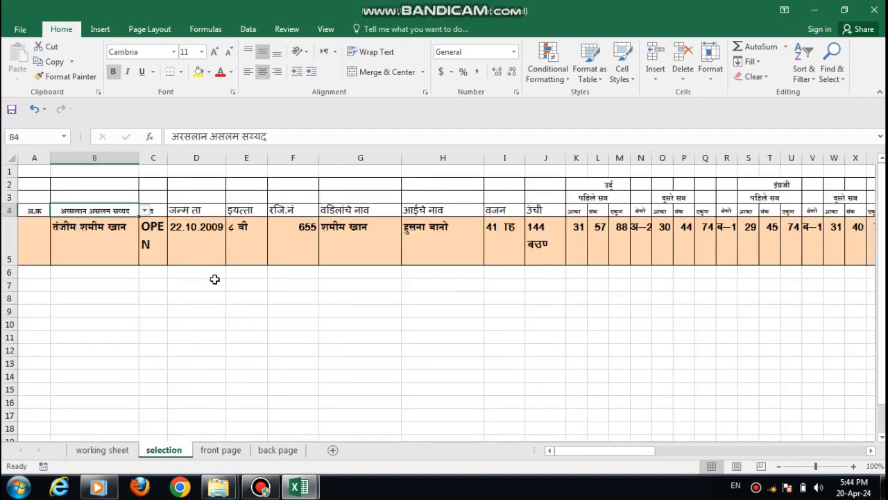
{"action": "left_click", "coordinate": [144, 211]}
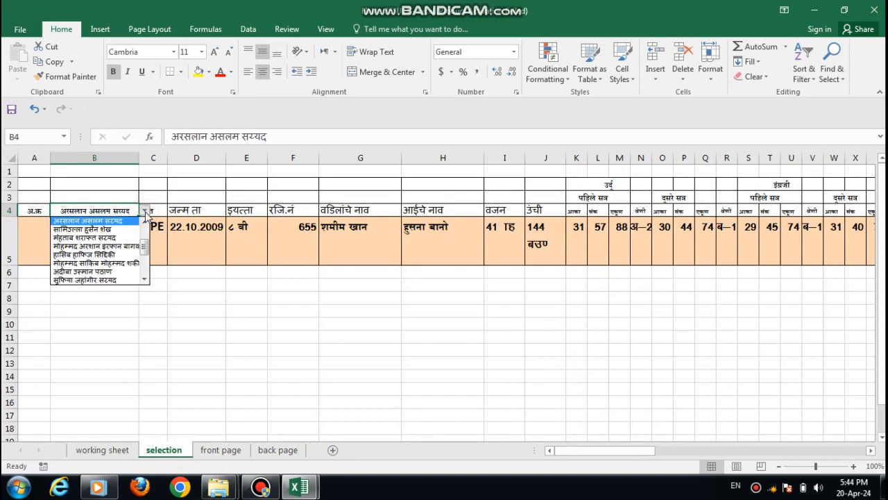
{"action": "left_click_drag", "start_coordinate": [143, 248], "coordinate": [147, 227]}
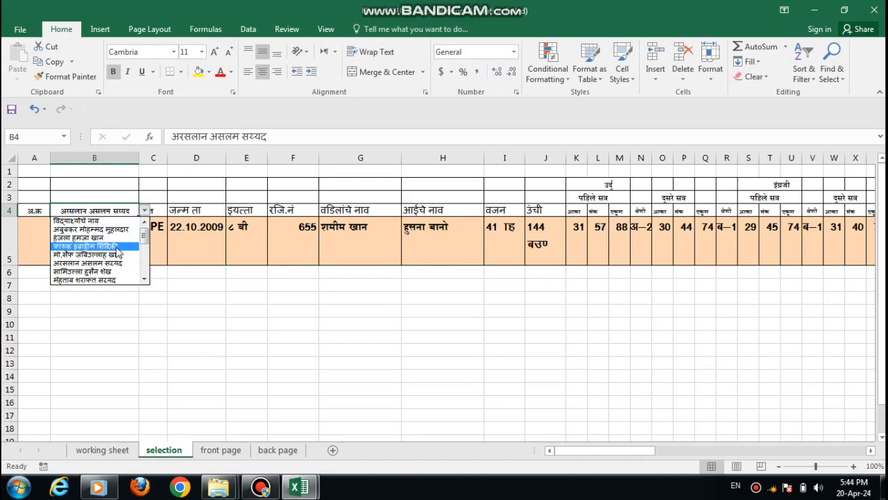
{"action": "left_click", "coordinate": [114, 280]}
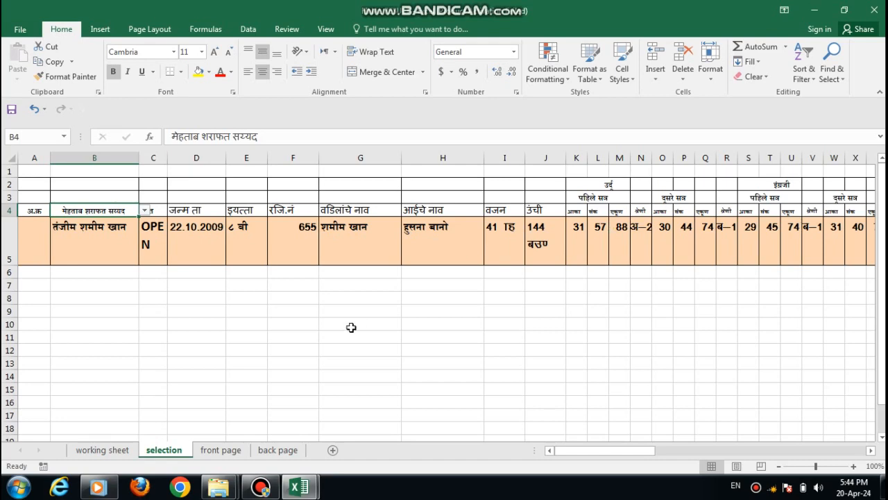
{"action": "left_click", "coordinate": [221, 450]}
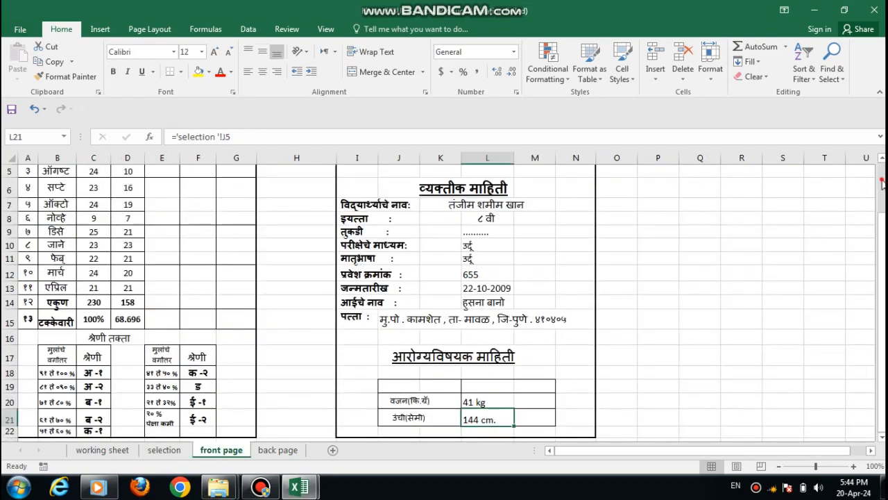
{"action": "scroll", "coordinate": [882, 182], "scroll_direction": "up", "scroll_amount": 2}
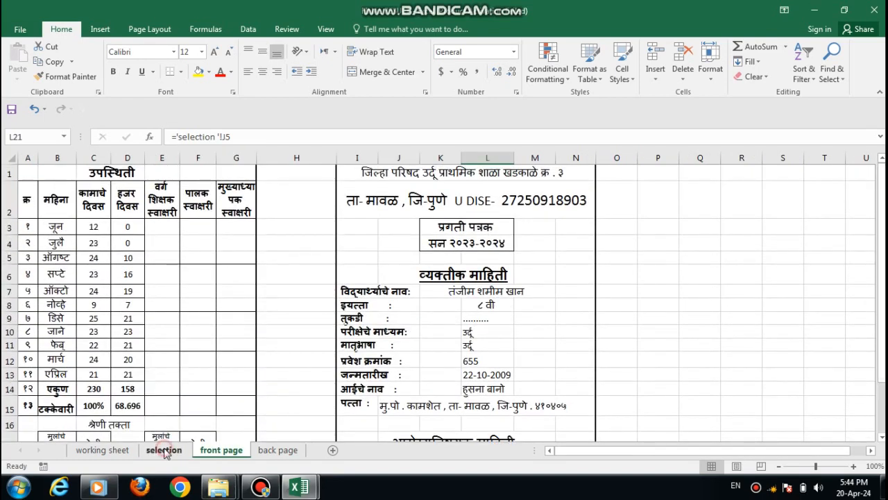
Step: Select the ninth student from the name list in B4 of the selection sheet
{"action": "left_click", "coordinate": [164, 450]}
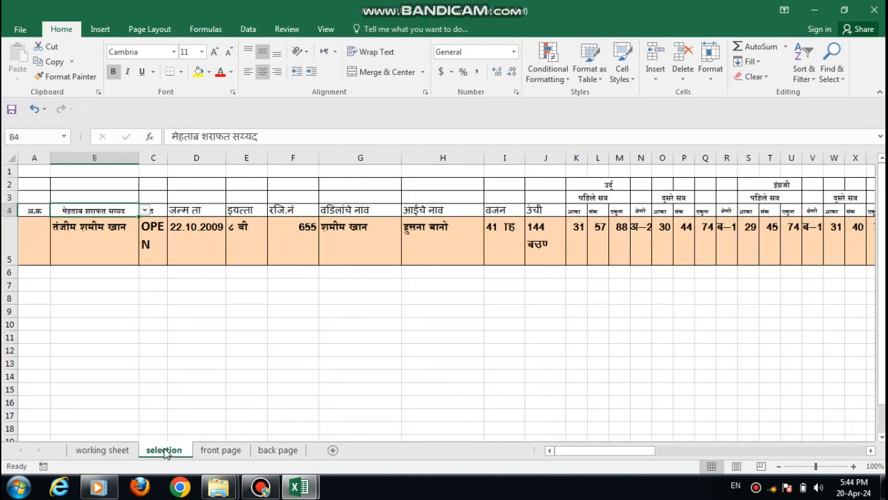
{"action": "left_click", "coordinate": [144, 210]}
{"action": "left_click", "coordinate": [116, 245]}
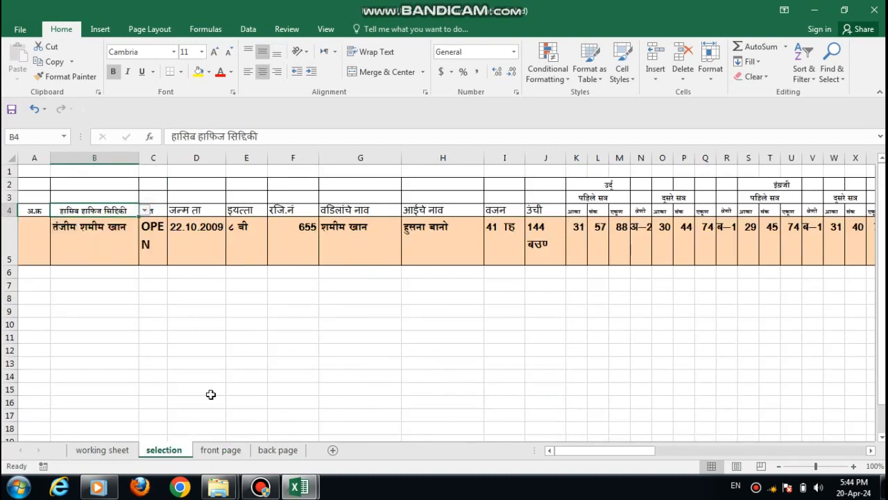
Step: Inspect June's working days in C3 and the school name, location and U DISE heading on the front page
{"action": "left_click", "coordinate": [221, 451]}
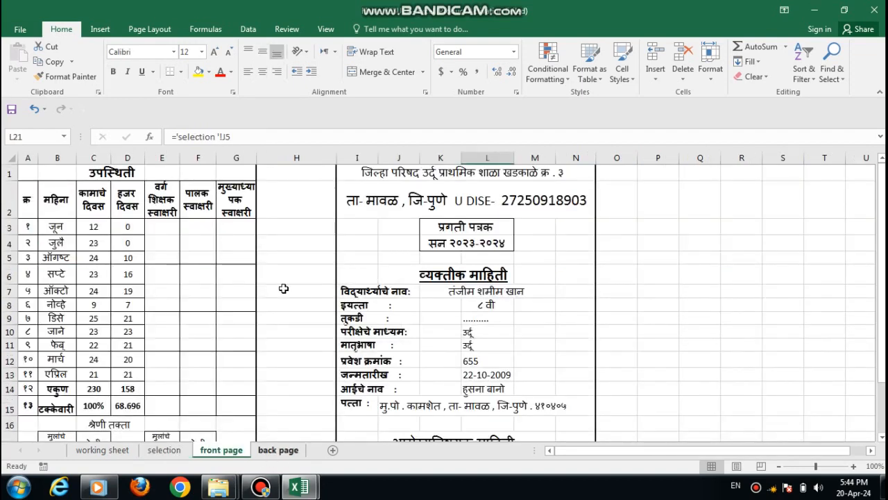
{"action": "left_click", "coordinate": [99, 226]}
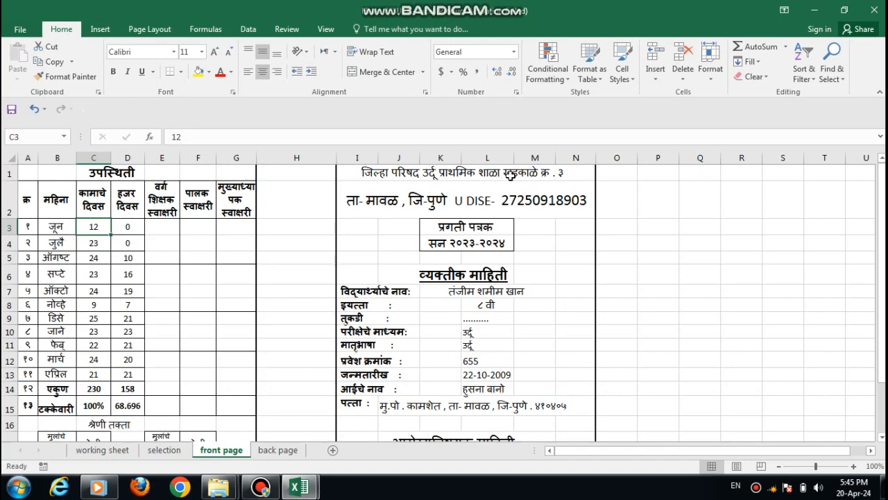
{"action": "left_click", "coordinate": [366, 173]}
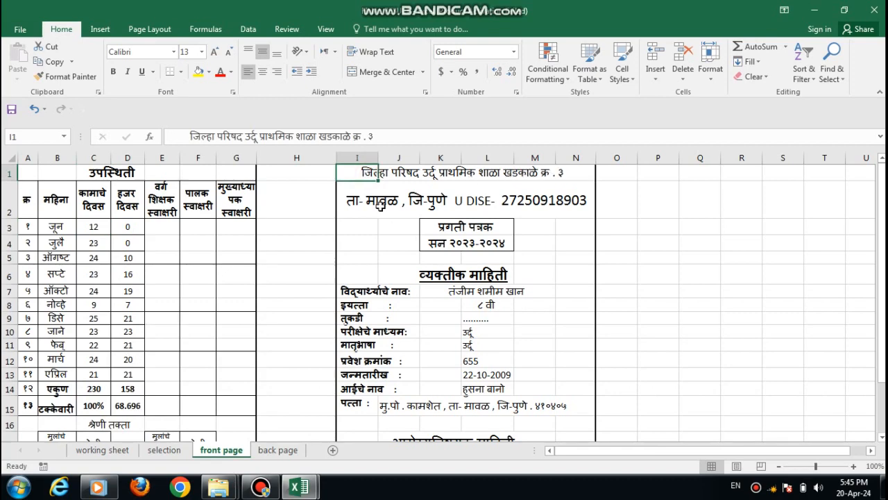
{"action": "left_click", "coordinate": [380, 205]}
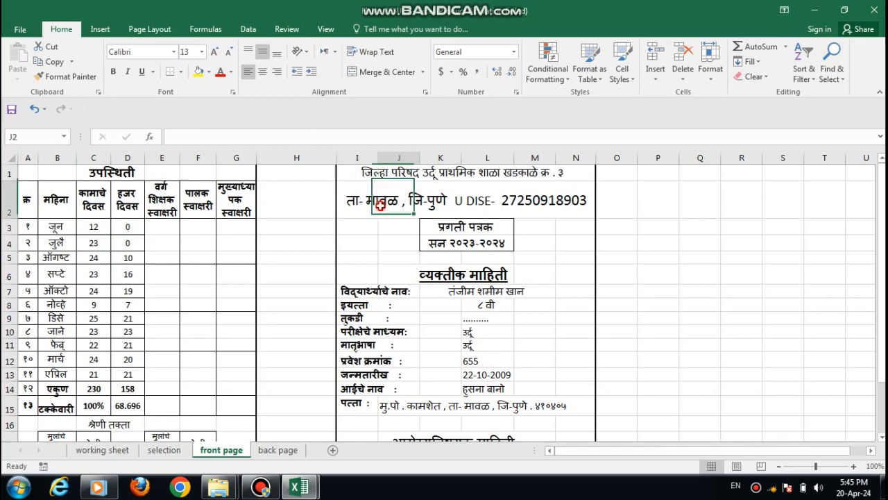
{"action": "left_click", "coordinate": [540, 211]}
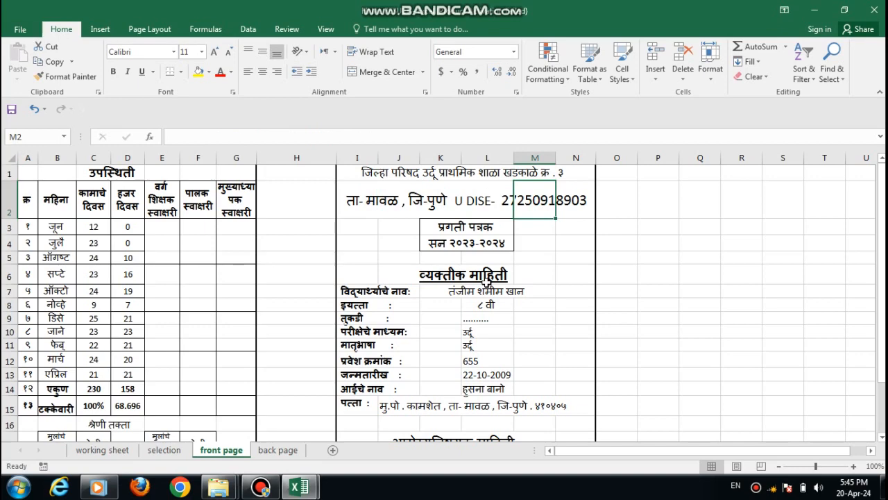
Step: Inspect the first-term descriptive remark formulas in D6, D9 and D12 on the back page
{"action": "left_click", "coordinate": [276, 451]}
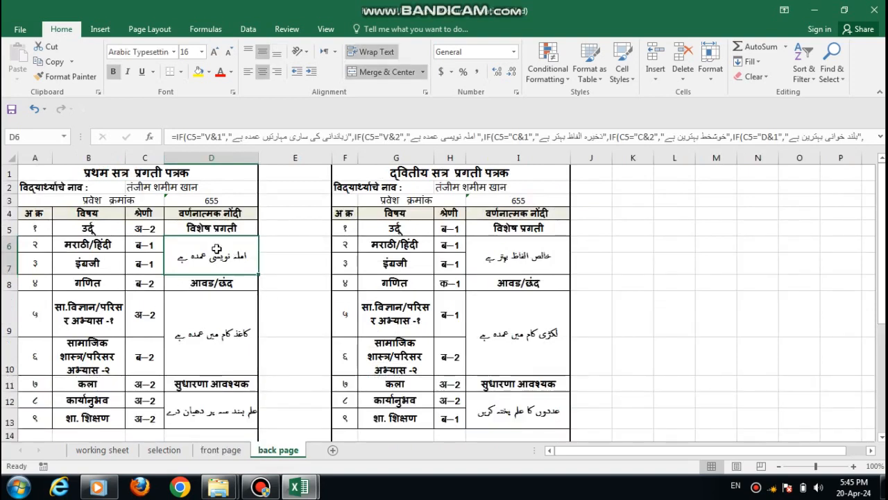
{"action": "left_click", "coordinate": [220, 321]}
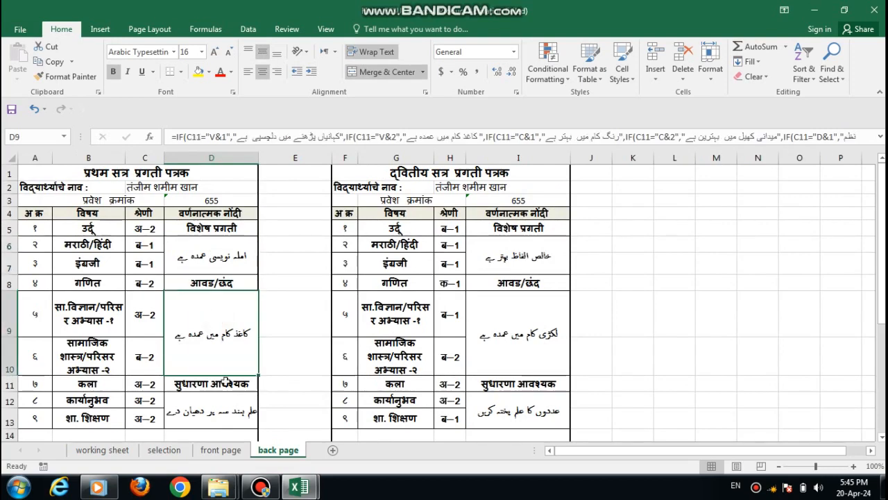
{"action": "left_click", "coordinate": [217, 409]}
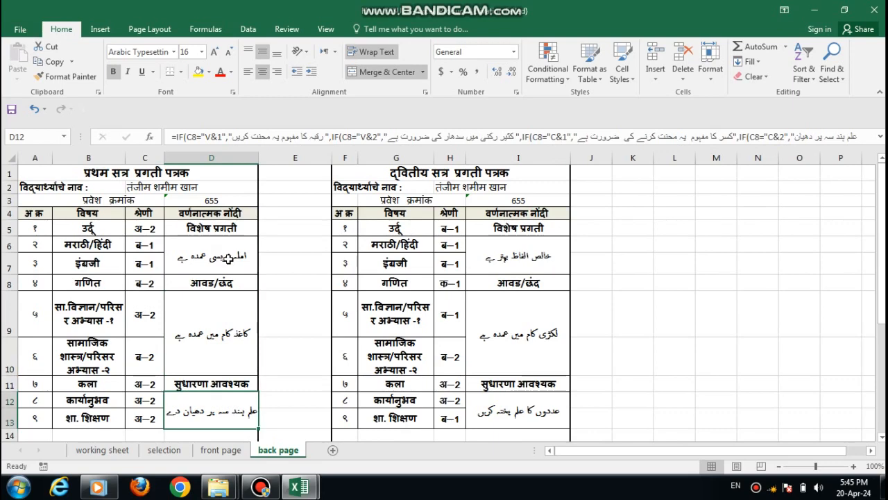
{"action": "key", "text": "Up"}
{"action": "key", "text": "Up"}
{"action": "key", "text": "Up"}
{"action": "key", "text": "Up"}
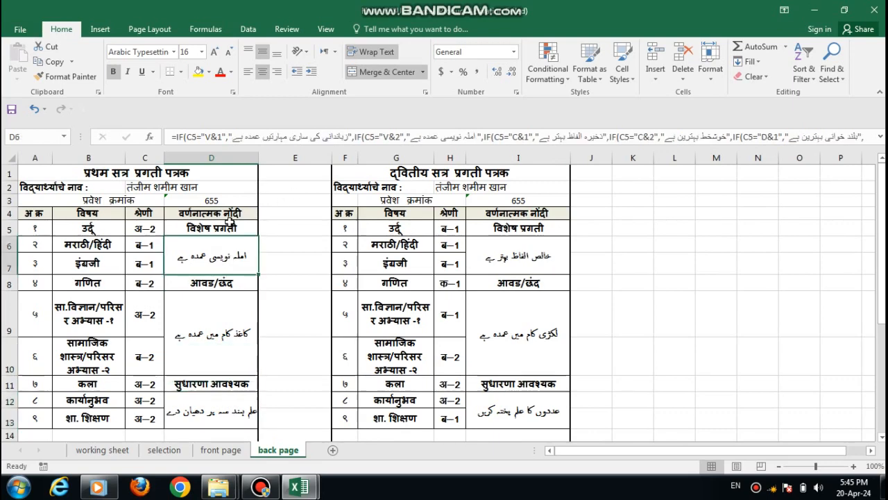
{"action": "left_click", "coordinate": [213, 301]}
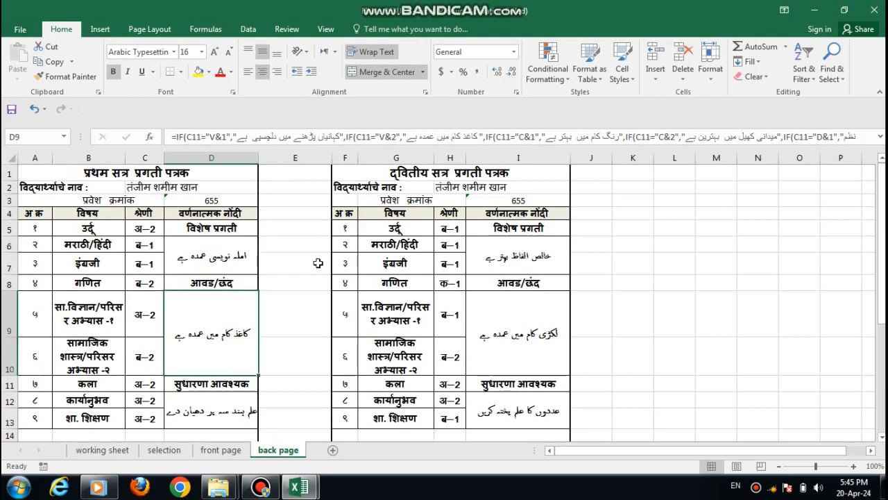
Step: Show the full remark formulas and compare those in D9, D6 and second-term I6
{"action": "left_click", "coordinate": [880, 137]}
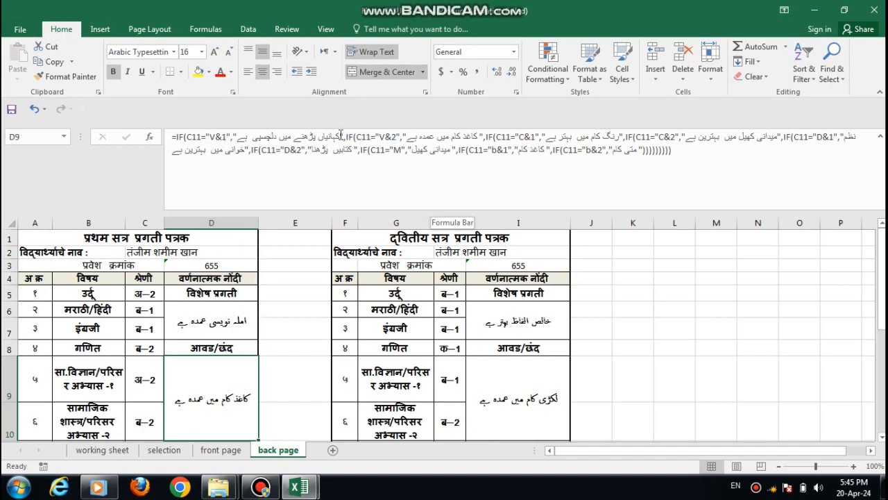
{"action": "left_click", "coordinate": [229, 313]}
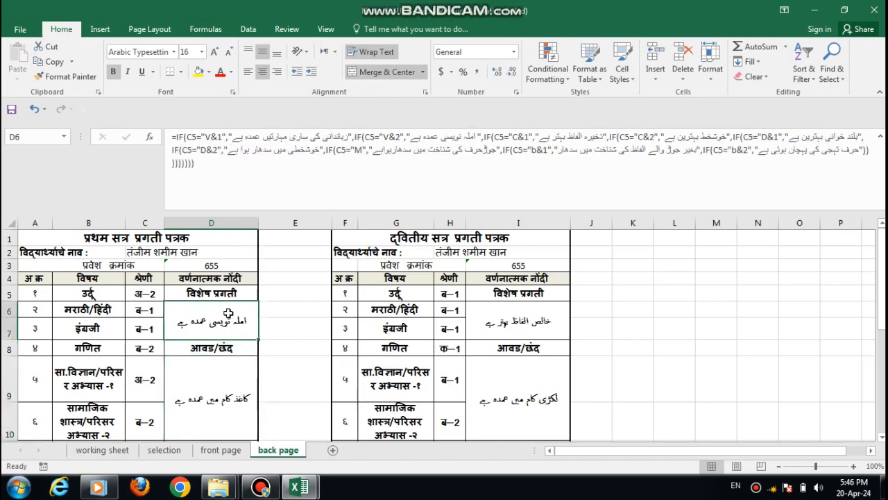
{"action": "left_click", "coordinate": [510, 321]}
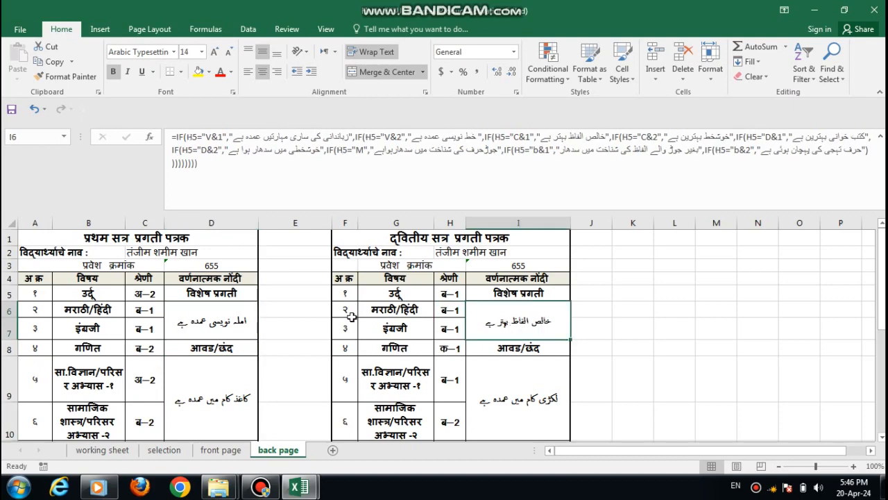
Step: Clear the first-term special-progress remark in D6, undo the deletion and collapse the expanded formula display
{"action": "left_click", "coordinate": [230, 318]}
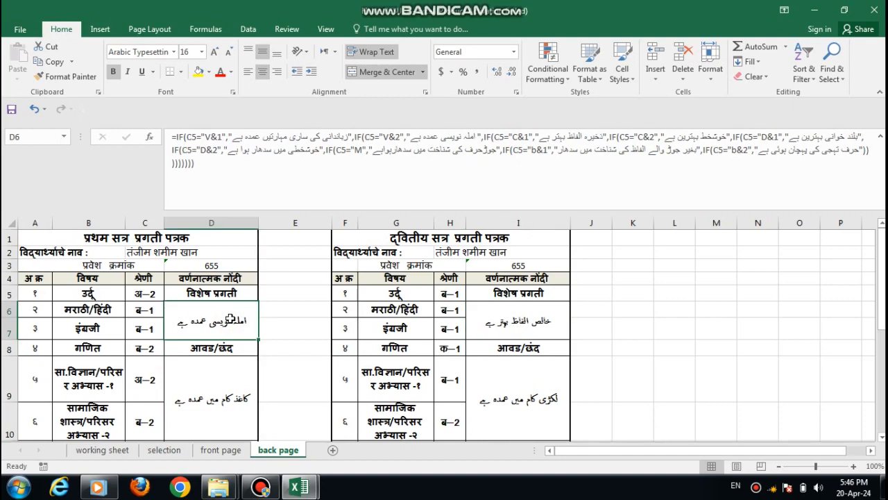
{"action": "double_click", "coordinate": [230, 319]}
{"action": "key", "text": "BackSpace"}
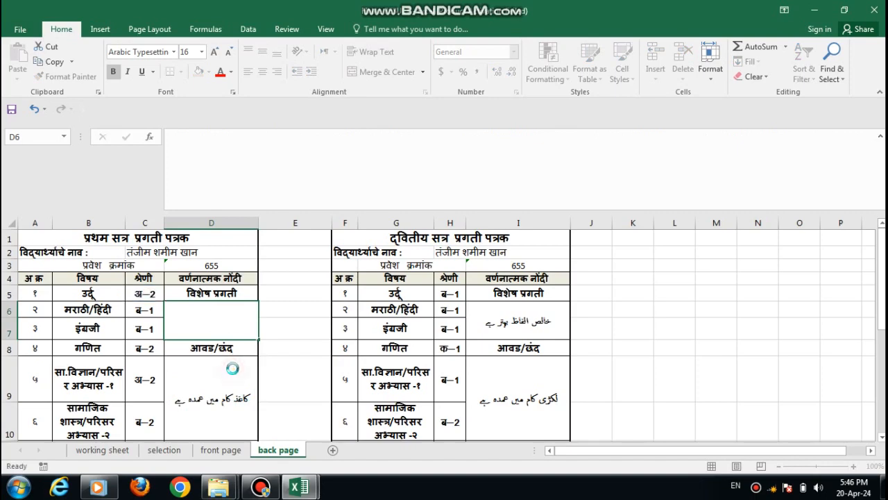
{"action": "left_click", "coordinate": [232, 367]}
{"action": "left_click", "coordinate": [238, 326]}
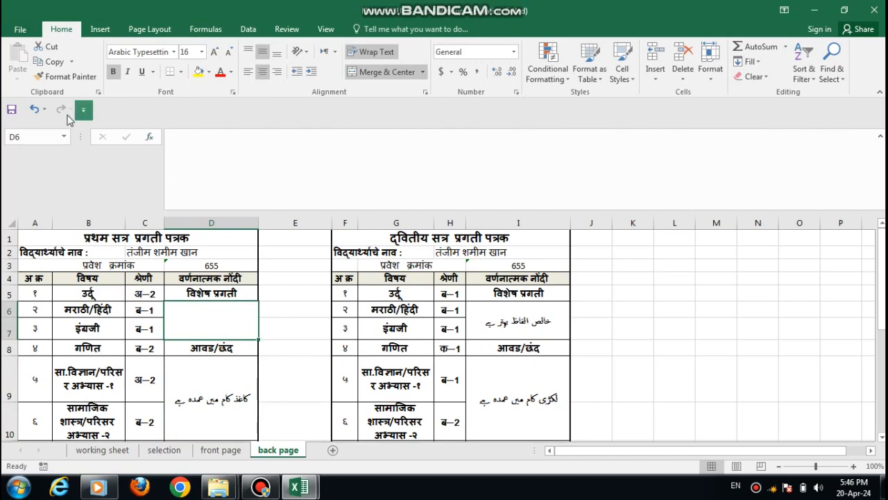
{"action": "left_click", "coordinate": [36, 110]}
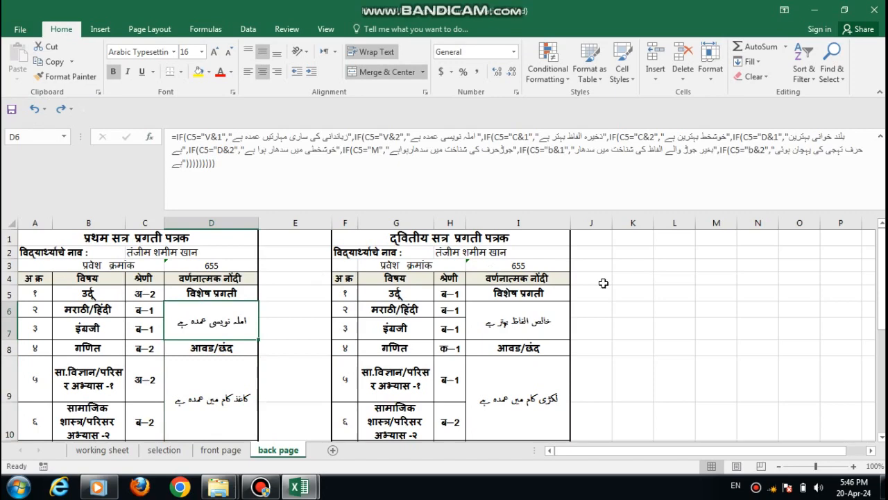
{"action": "left_click", "coordinate": [880, 136]}
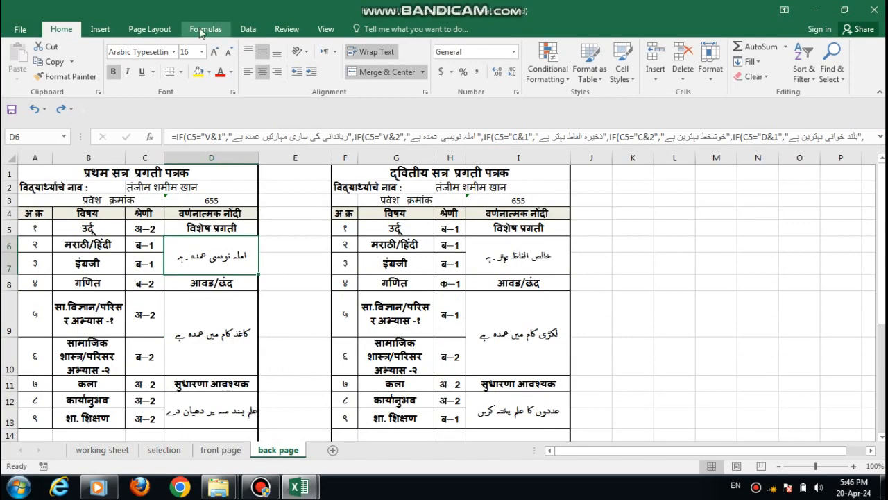
Step: Look through the available paper sizes for the back page without choosing a different one
{"action": "left_click", "coordinate": [159, 32]}
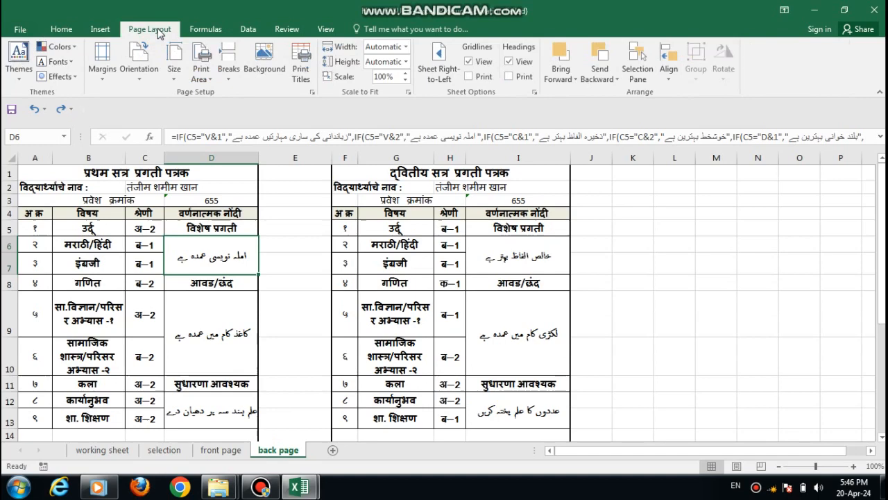
{"action": "left_click", "coordinate": [174, 75]}
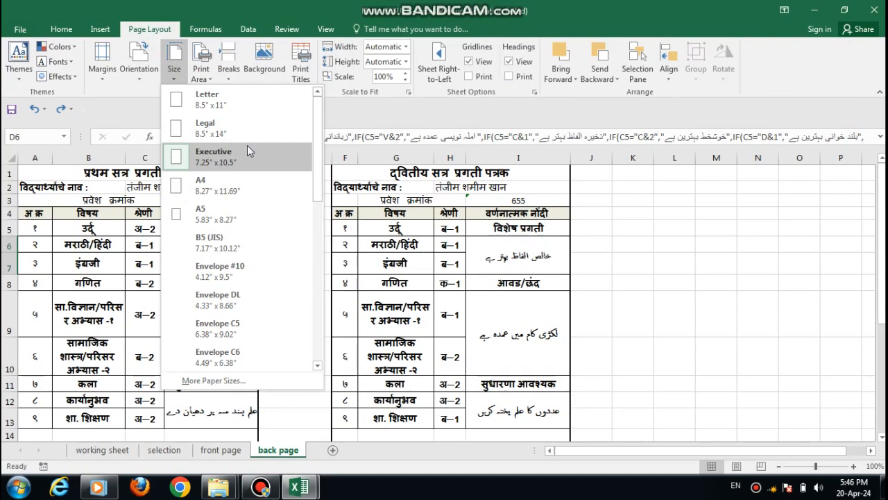
{"action": "left_click", "coordinate": [317, 92]}
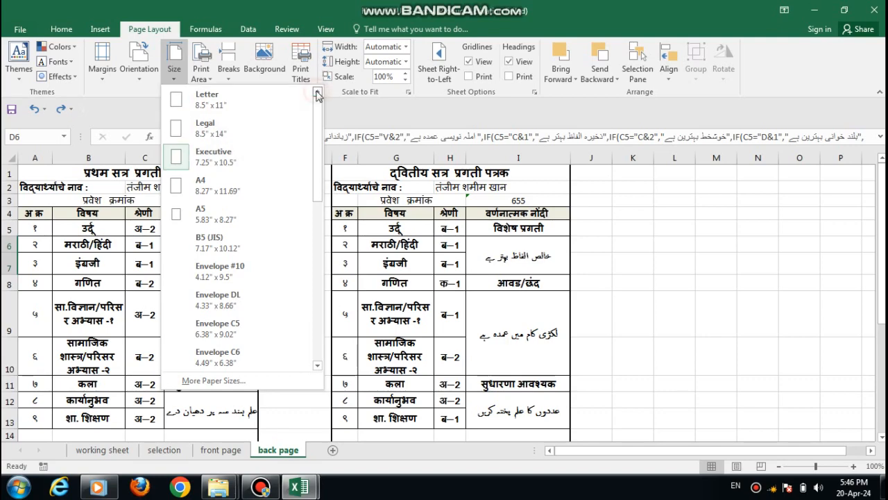
{"action": "left_click", "coordinate": [143, 118]}
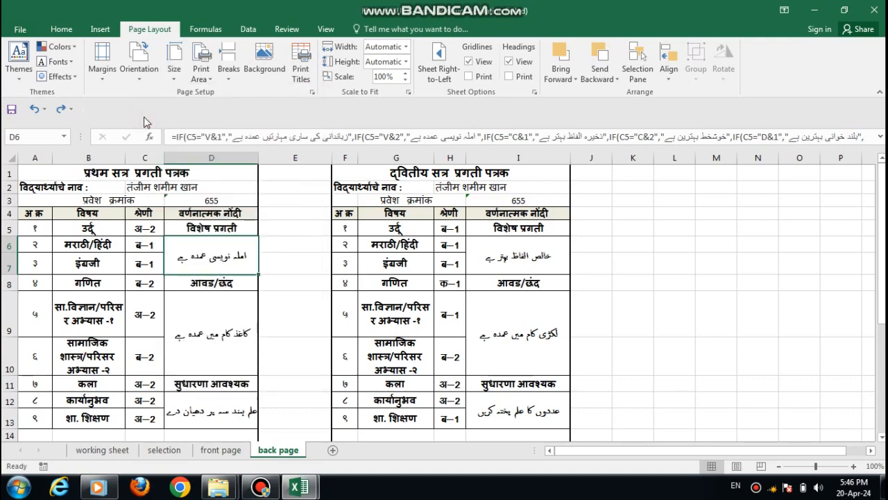
Step: Review the front page and the student name list in B4 of the selection sheet
{"action": "left_click", "coordinate": [228, 449]}
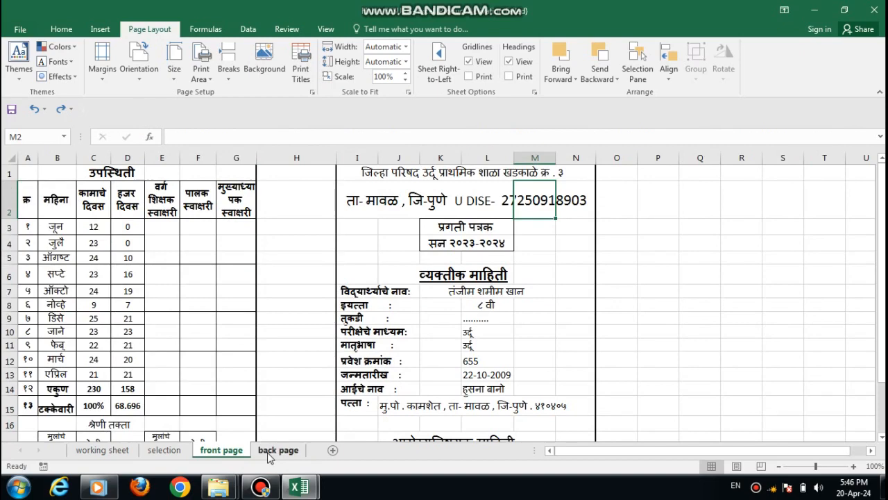
{"action": "left_click", "coordinate": [169, 451]}
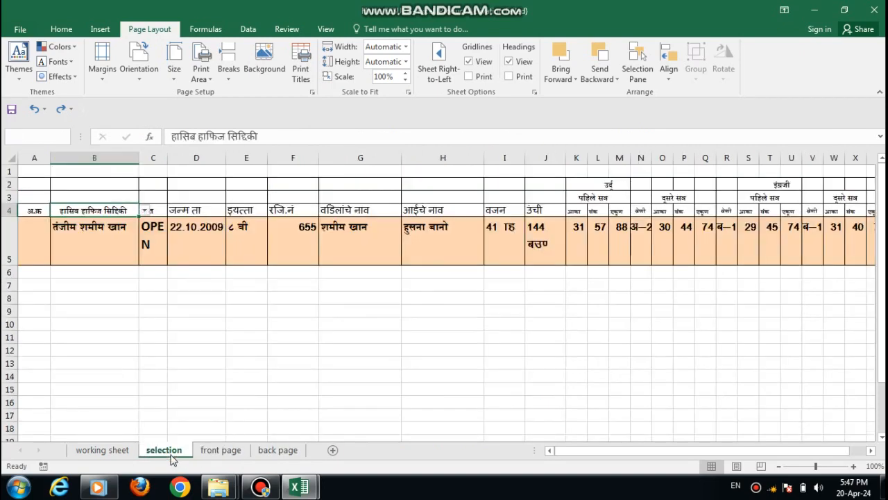
{"action": "left_click", "coordinate": [144, 210]}
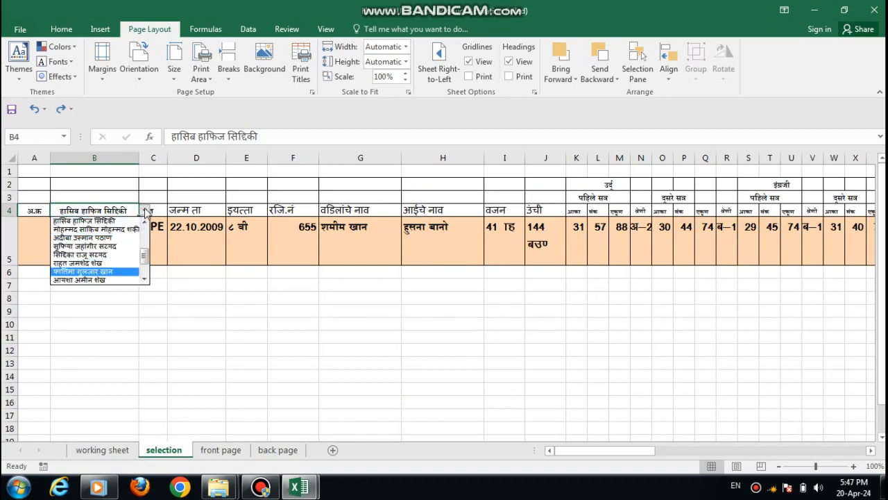
{"action": "left_click", "coordinate": [145, 209]}
Step: Return to the students' personal details in the first columns of the working sheet
{"action": "left_click", "coordinate": [116, 450]}
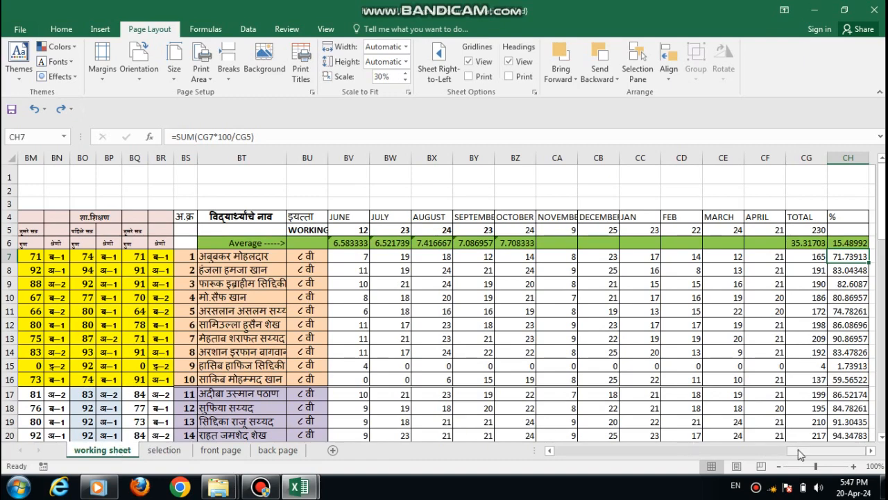
{"action": "left_click_drag", "start_coordinate": [797, 449], "coordinate": [550, 454]}
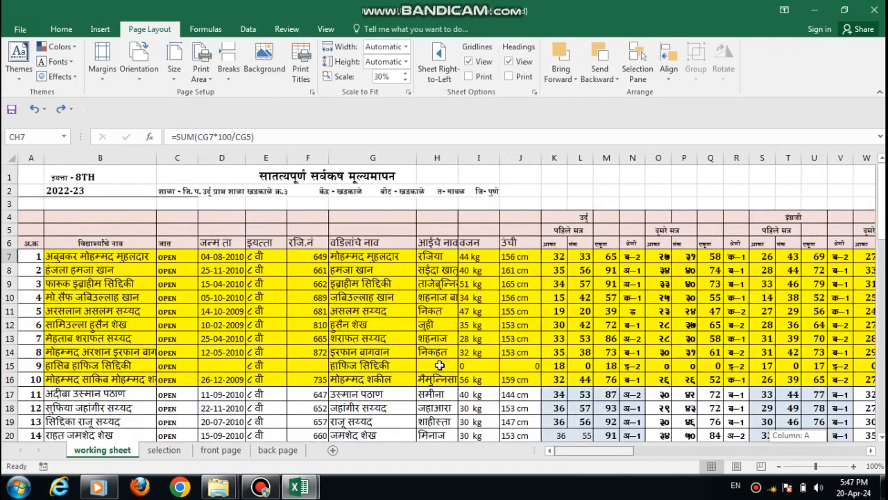